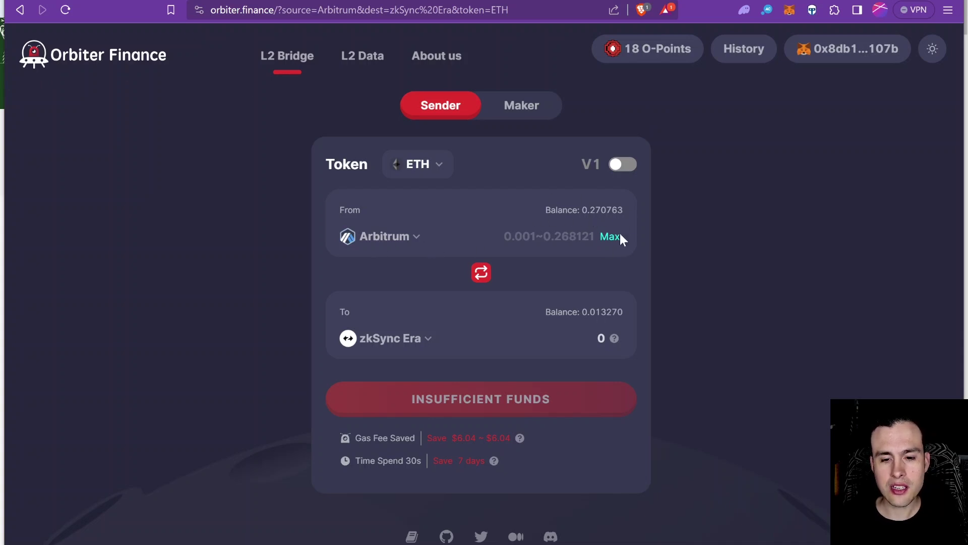
Choose zkSync Lite as the destination chain for bridging ETH from Arbitrum.
click(399, 341)
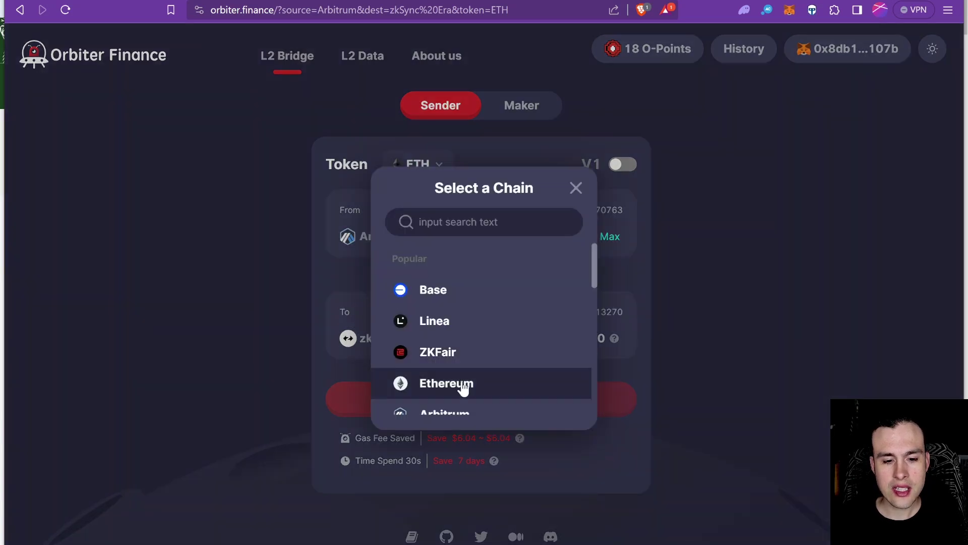
scroll(462, 392, down, 1)
scroll(462, 367, up, 2)
scroll(460, 367, down, 4)
scroll(460, 366, up, 3)
click(460, 365)
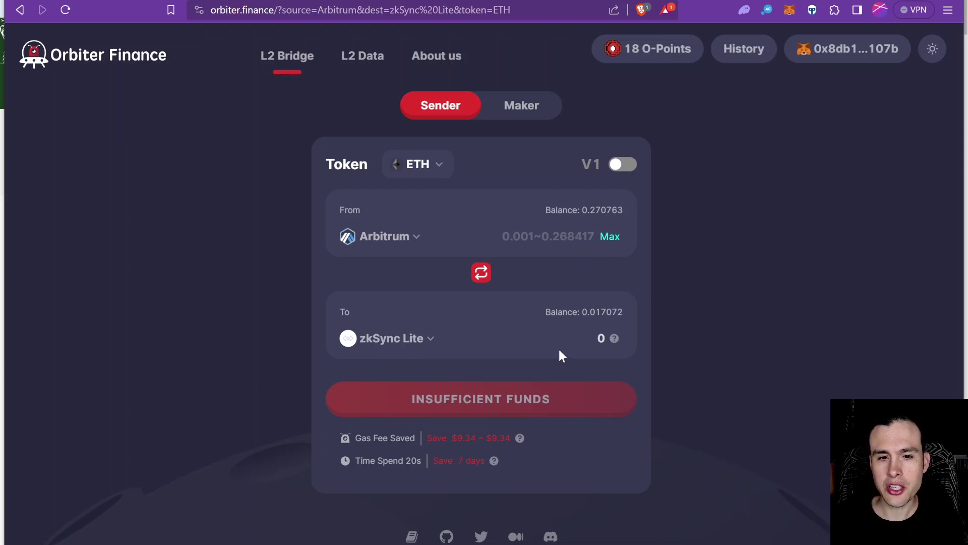
Switch to Pinata's file list and open Shanghai_01.jpg, always allowing IPFS pages to load with the browser's built-in support.
click(575, 0)
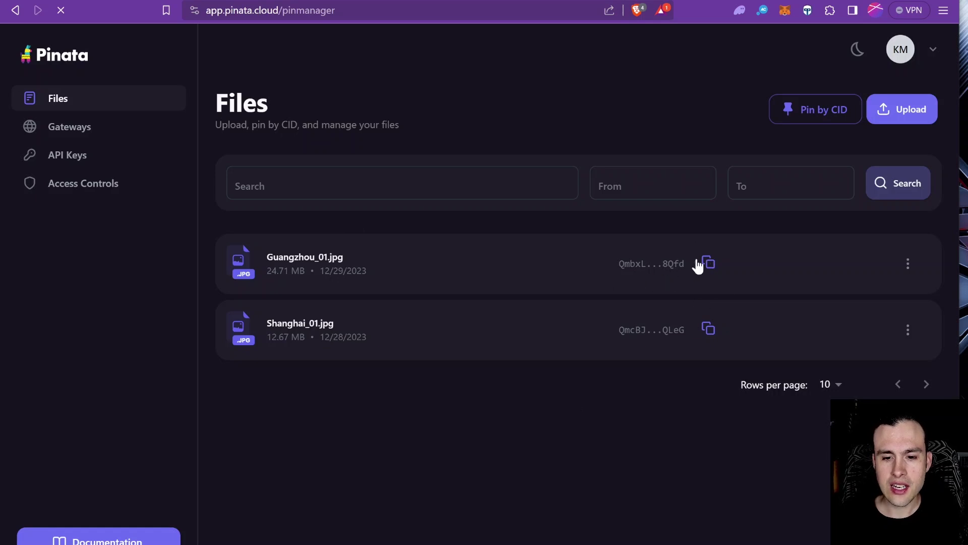
click(709, 264)
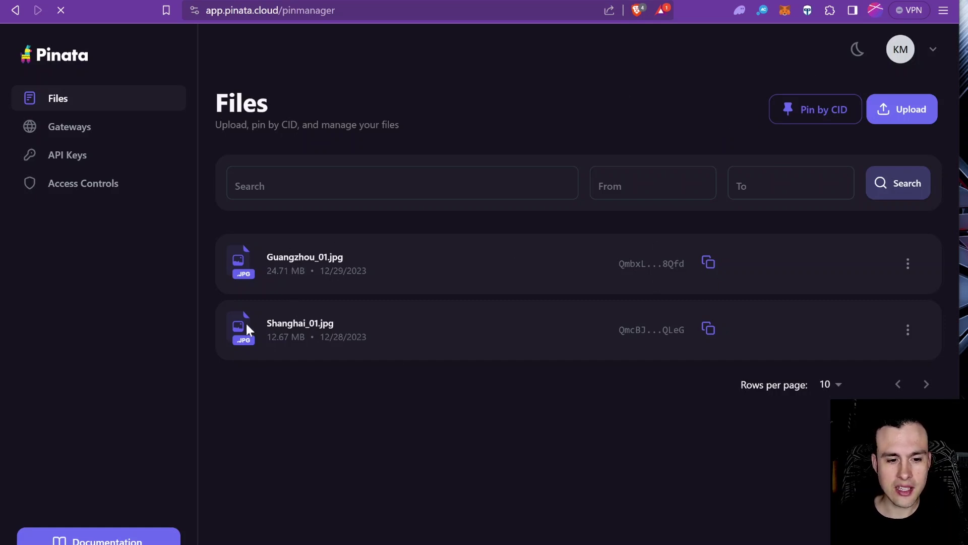
click(292, 331)
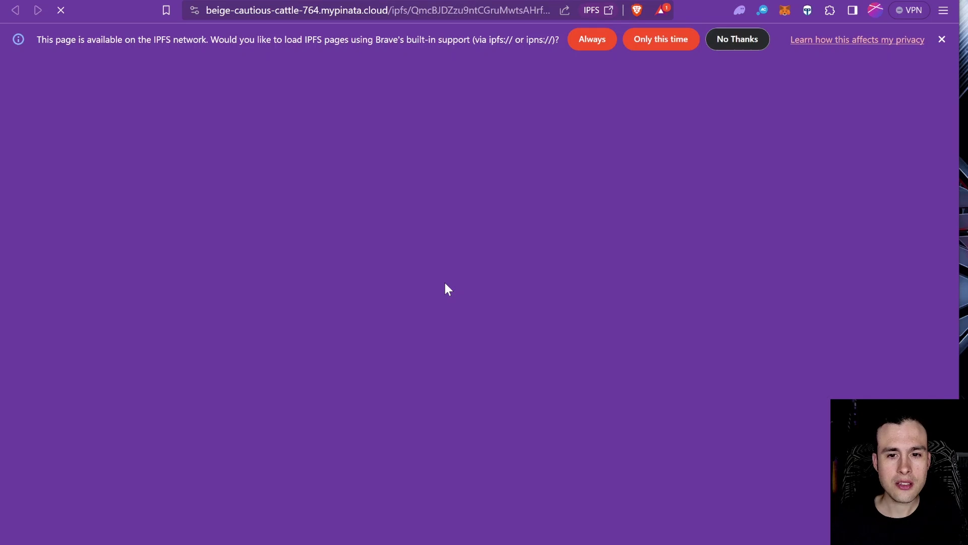
click(590, 39)
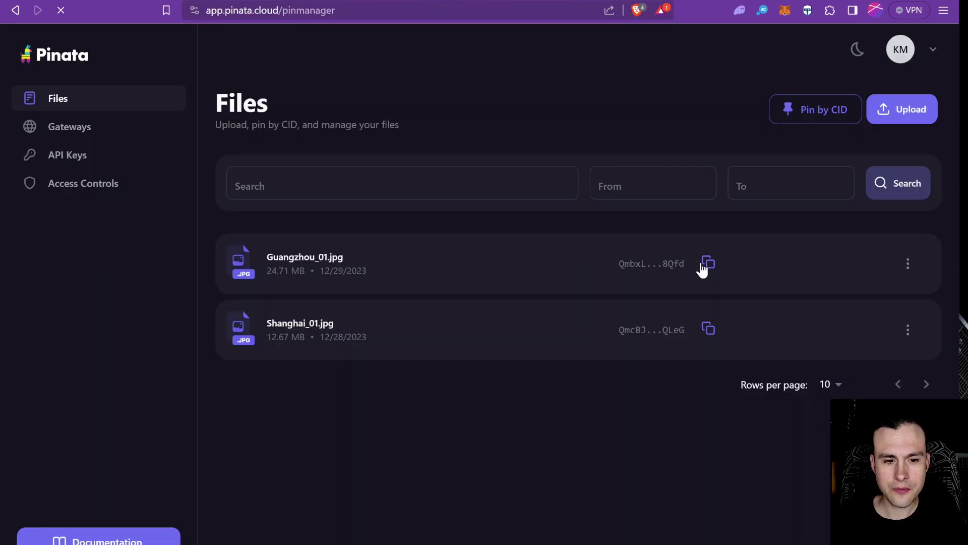
Copy the CID of Guangzhou_01.jpg, enter it as the content address for minting an NFT on zkSync Lite, and return to the NFT list.
click(707, 265)
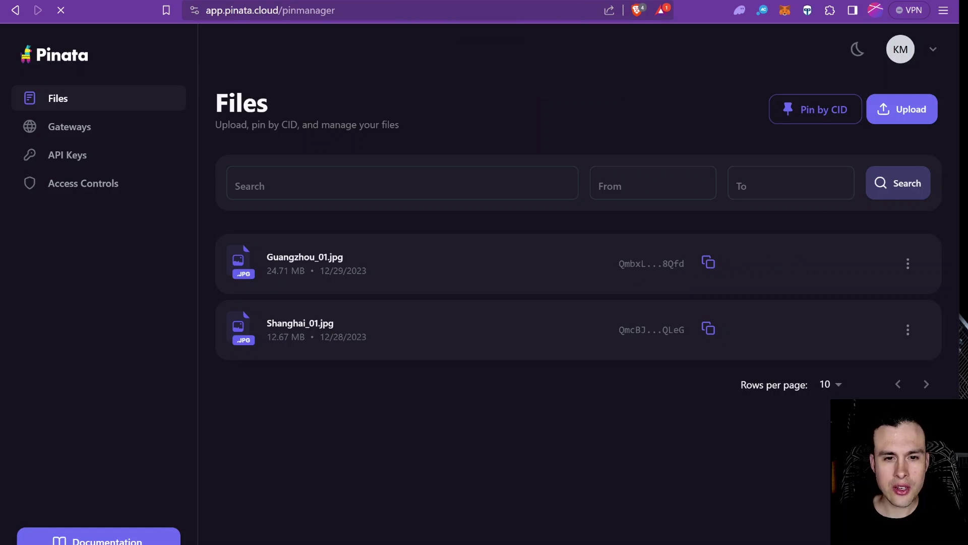
click(444, 0)
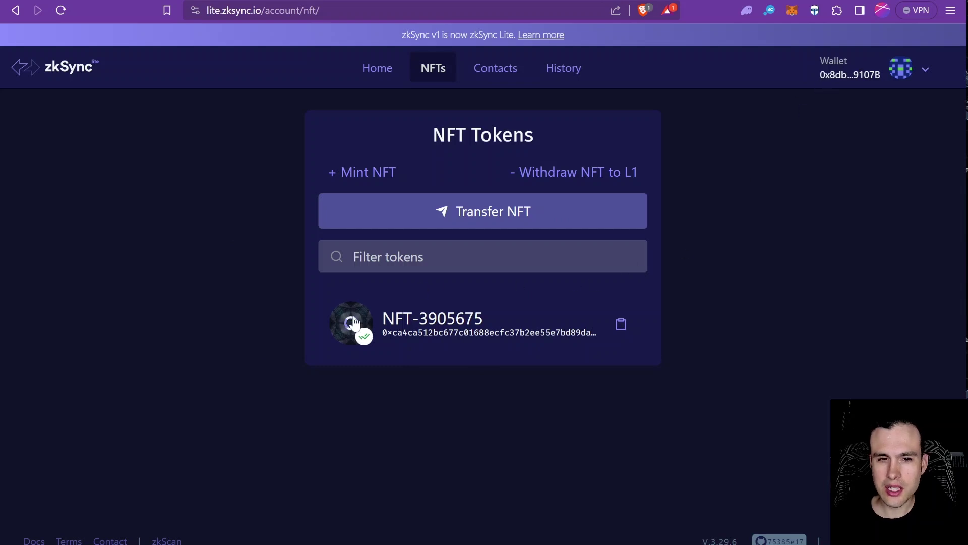
click(367, 174)
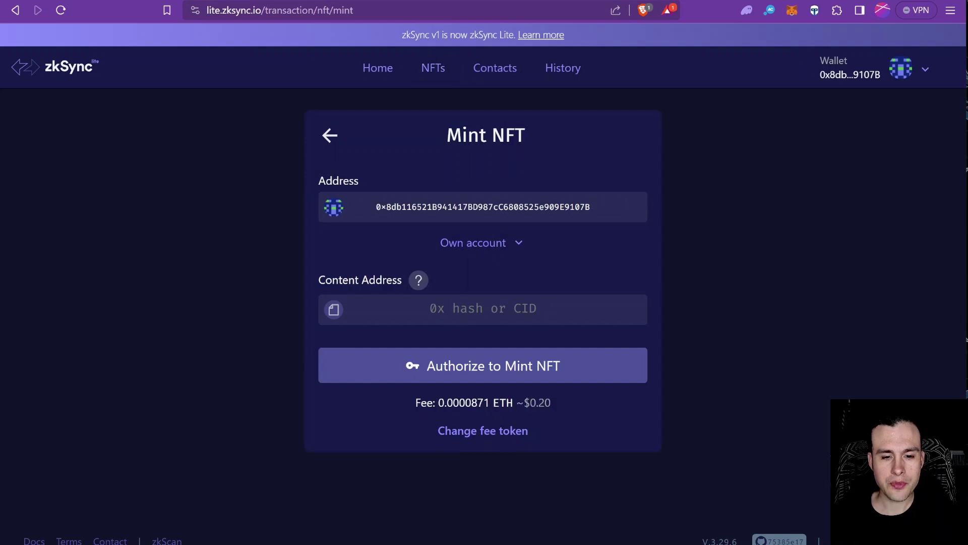
key(ctrl+v)
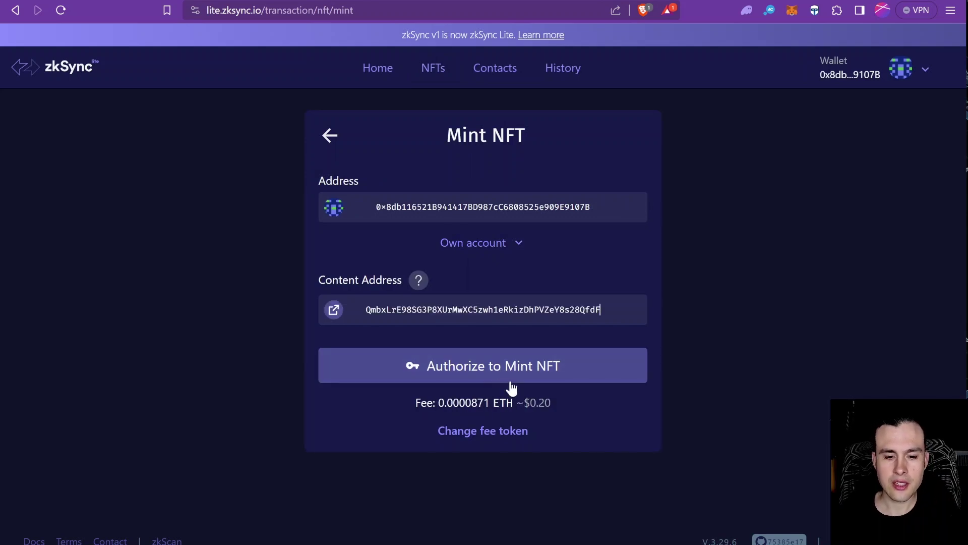
drag(539, 403, 570, 409)
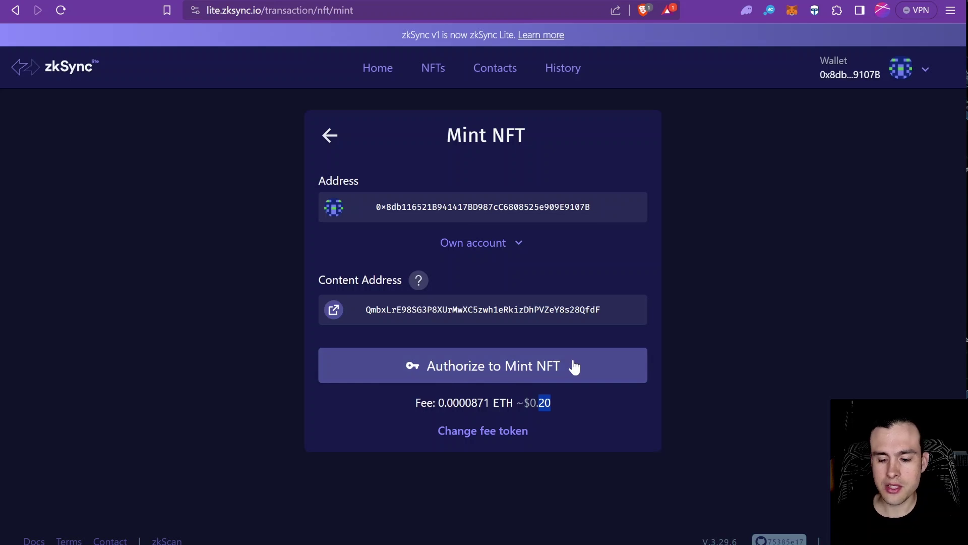
click(882, 194)
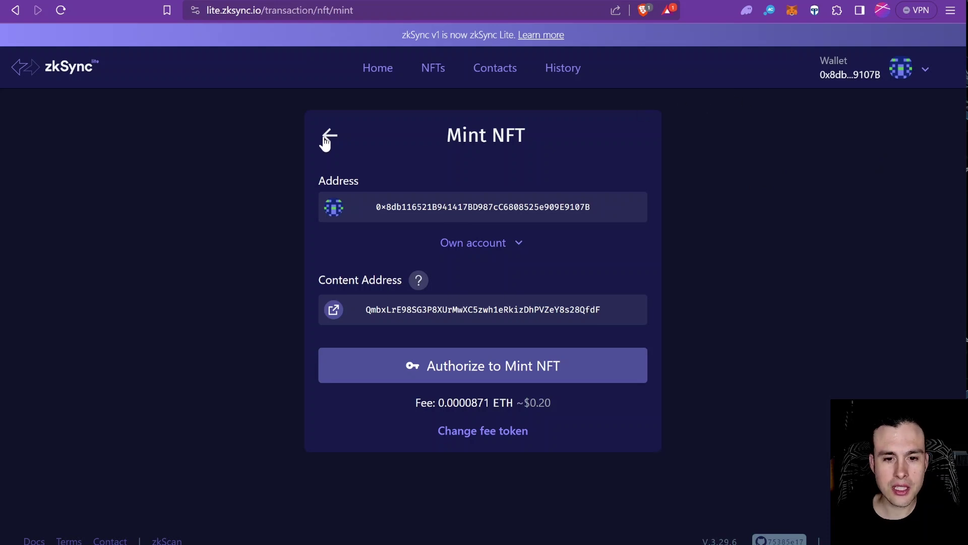
click(442, 76)
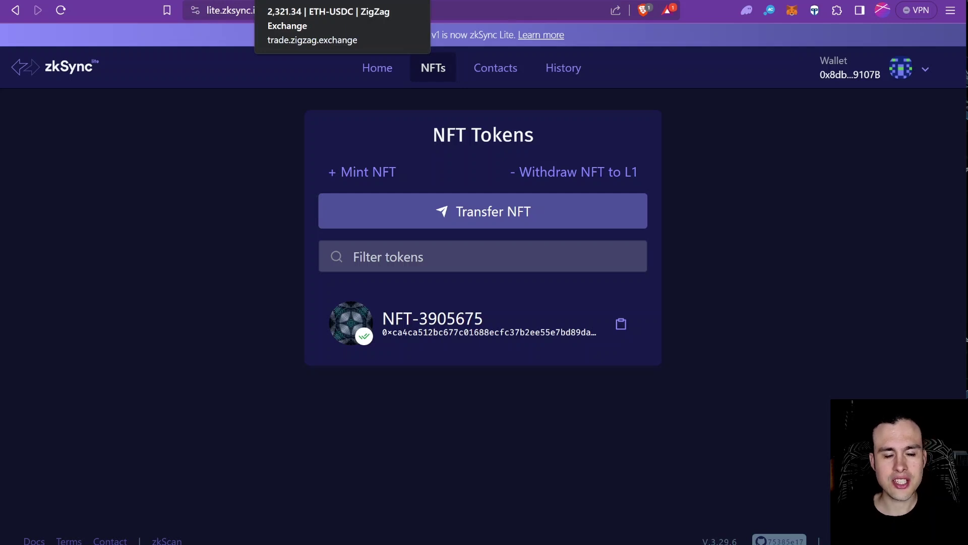
Switch to DefiLlama and review the zkSync Era protocol rankings by TVL and category.
click(323, 1)
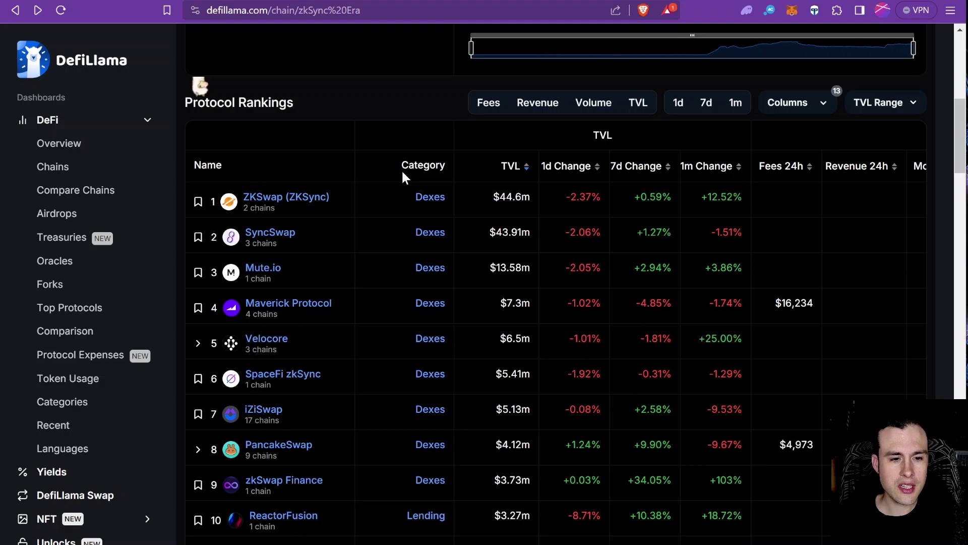
scroll(337, 319, down, 3)
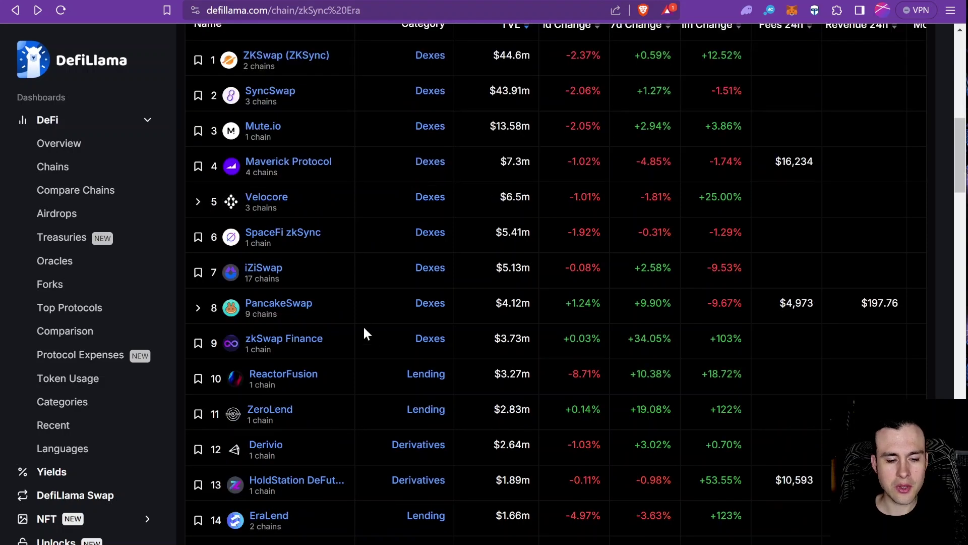
scroll(364, 329, up, 1)
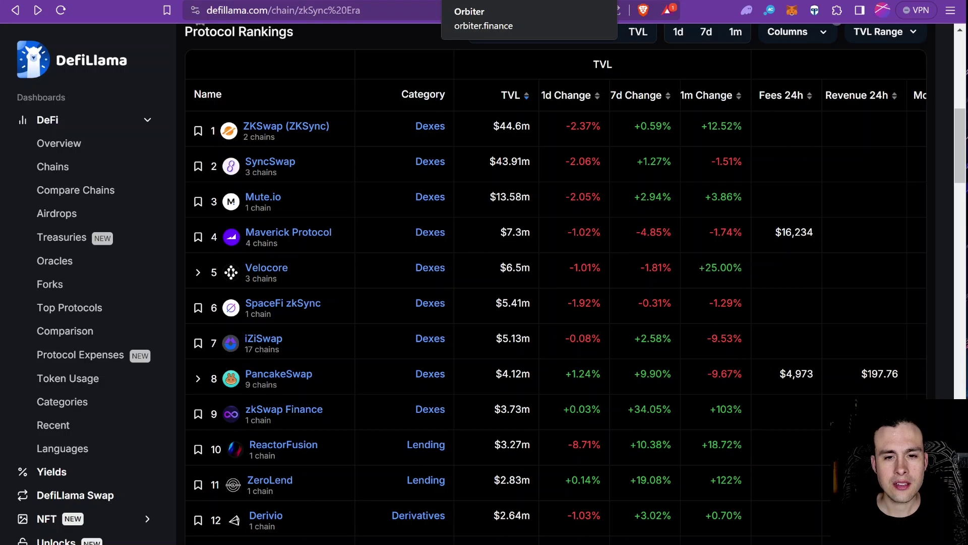
Switch to Orbiter Finance and look through the O-Points summary and its list of bridging quests.
click(484, 1)
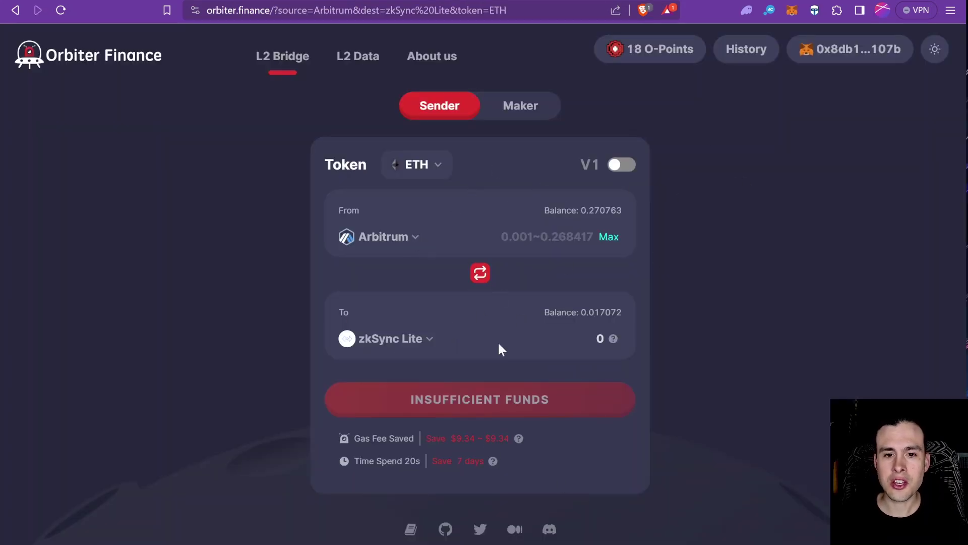
click(647, 52)
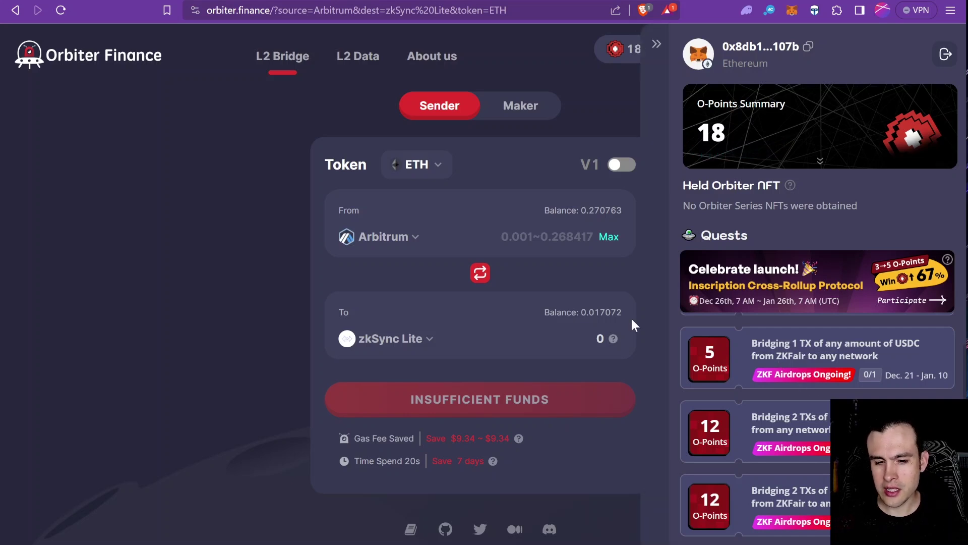
scroll(722, 347, down, 3)
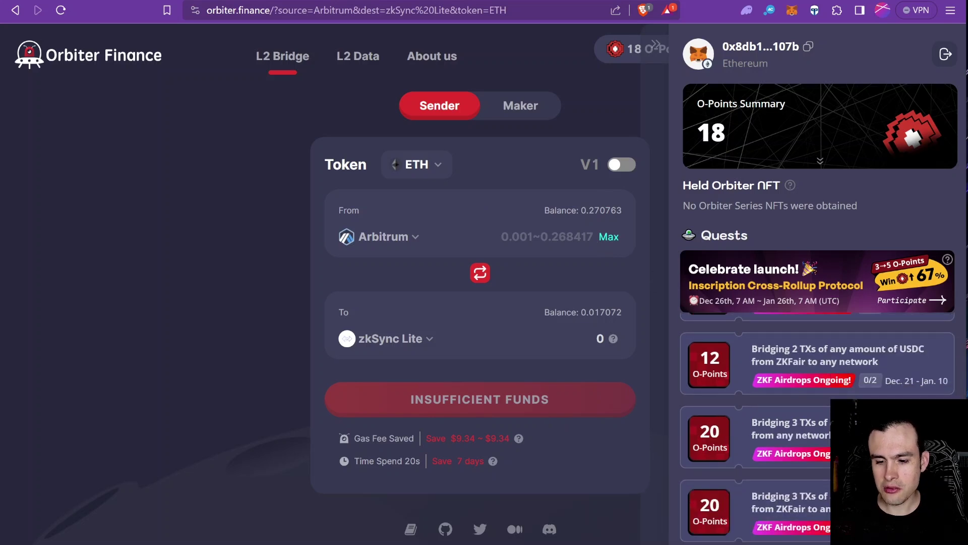
scroll(809, 435, down, 2)
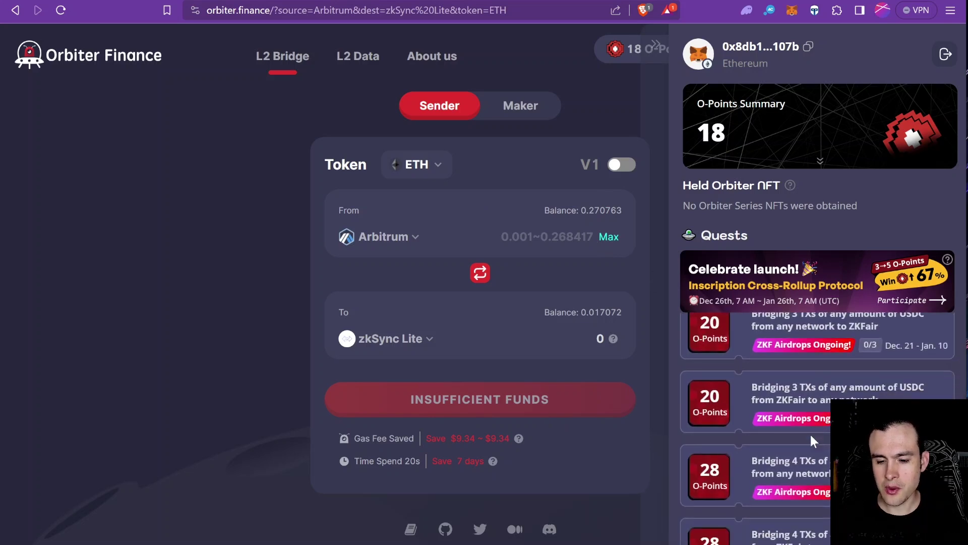
scroll(816, 403, up, 5)
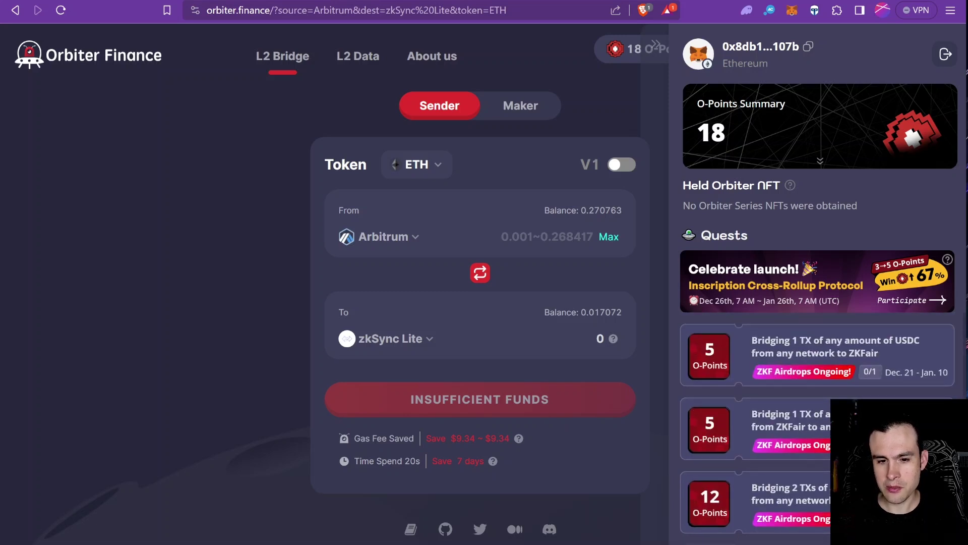
Switch the bridge to V2 and set it up to transfer USDC from zkSync Era to Arbitrum.
click(621, 165)
click(585, 237)
click(587, 298)
click(480, 275)
click(585, 237)
click(586, 299)
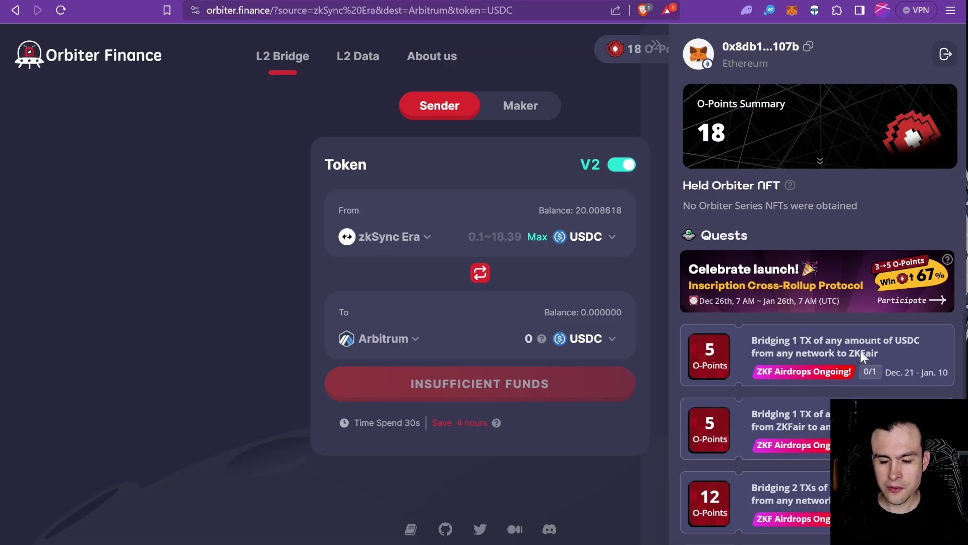
Send 5 USDC from zkSync Era to Arbitrum and approve the transfer in the wallet.
click(499, 236)
text(5)
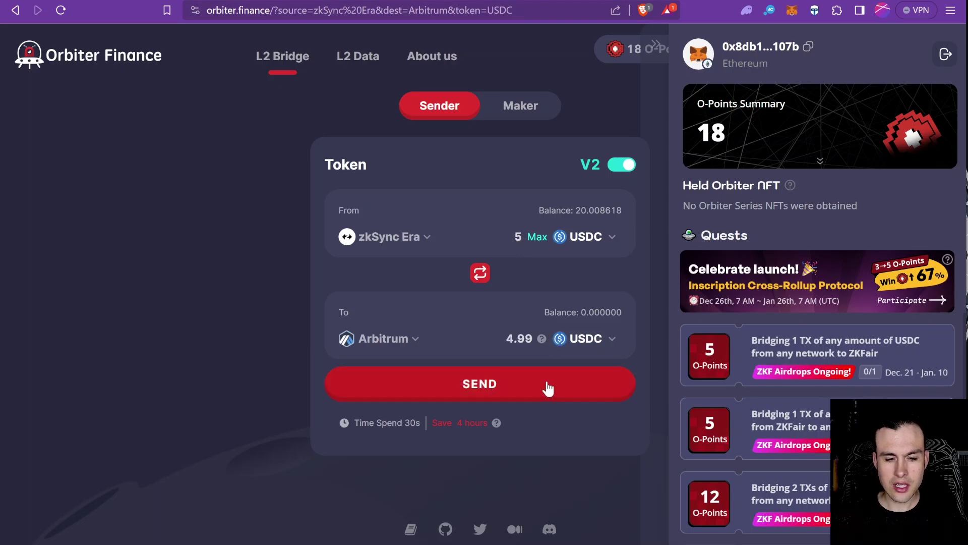
click(548, 389)
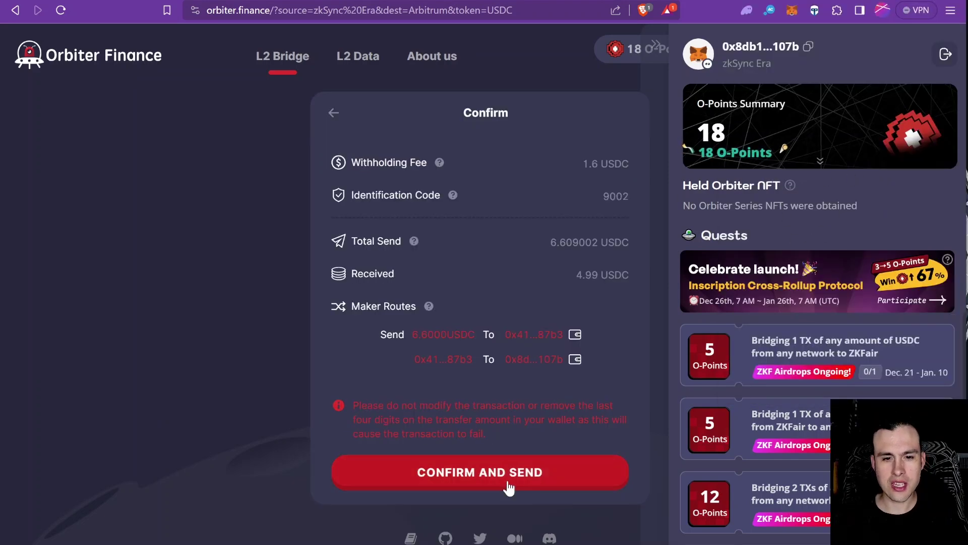
click(534, 467)
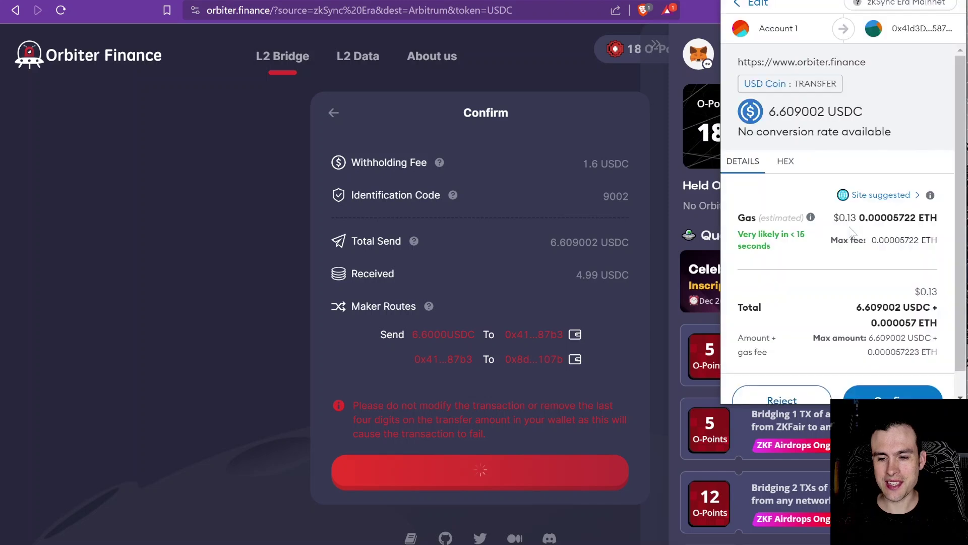
scroll(873, 257, down, 1)
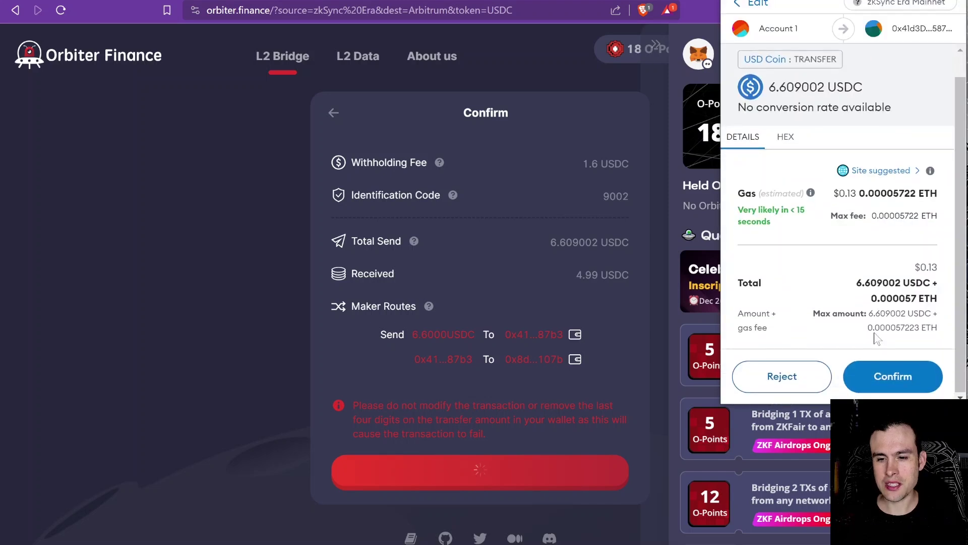
click(886, 377)
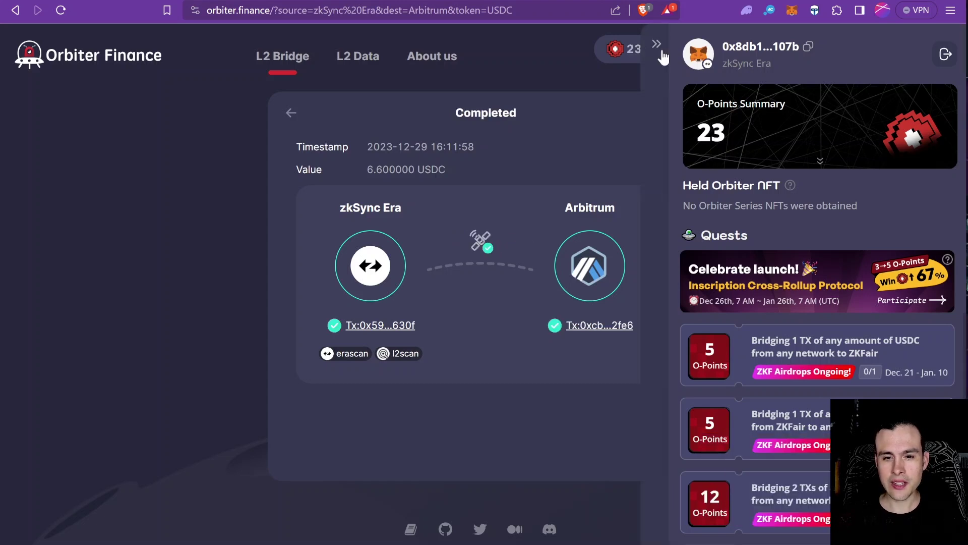
Reverse the bridge direction and send the maximum USDC, 3.37, from Arbitrum to zkSync Era, allowing the wallet's switch to Arbitrum One.
click(291, 115)
click(480, 273)
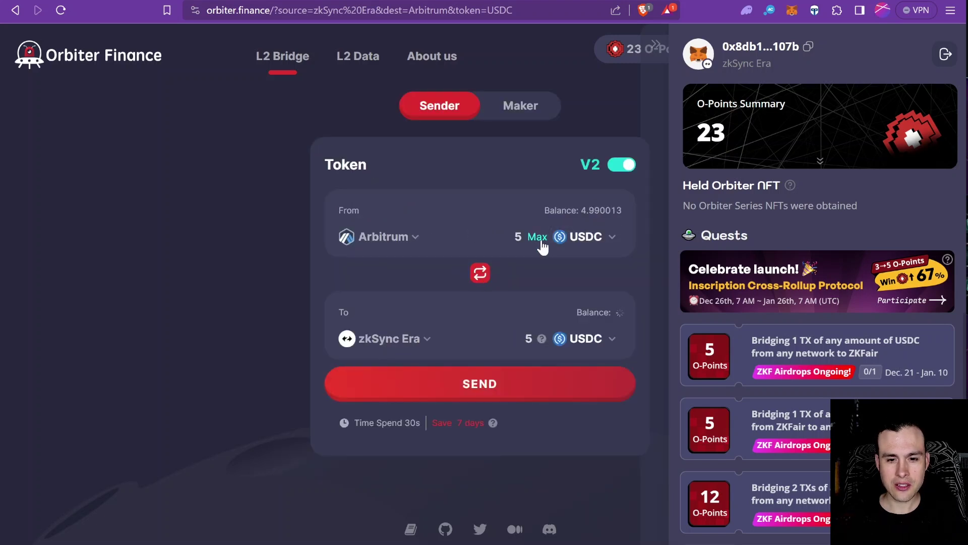
click(538, 241)
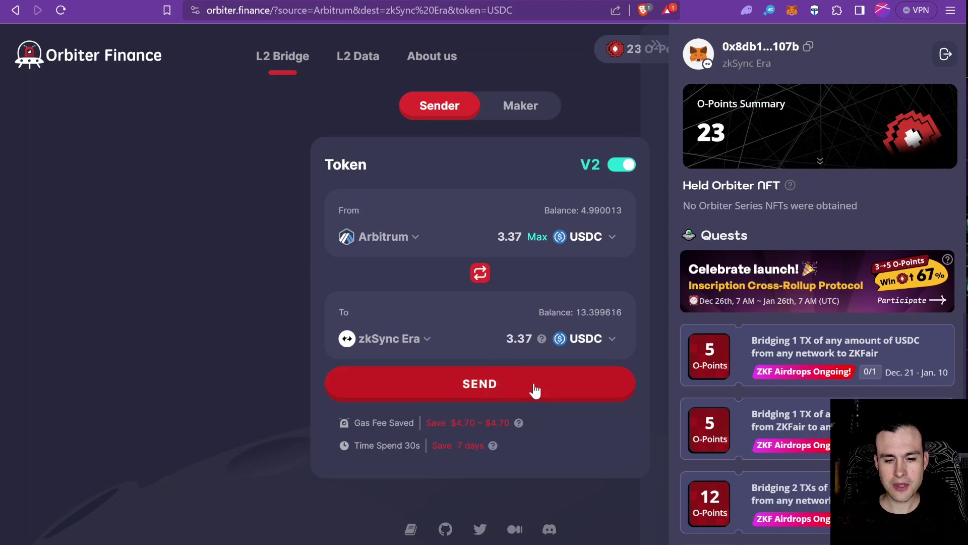
click(537, 391)
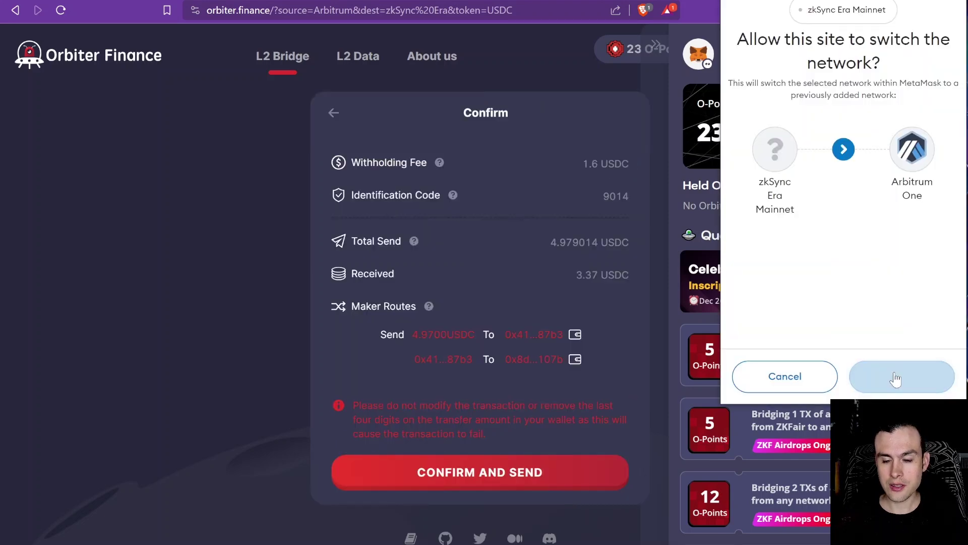
click(895, 378)
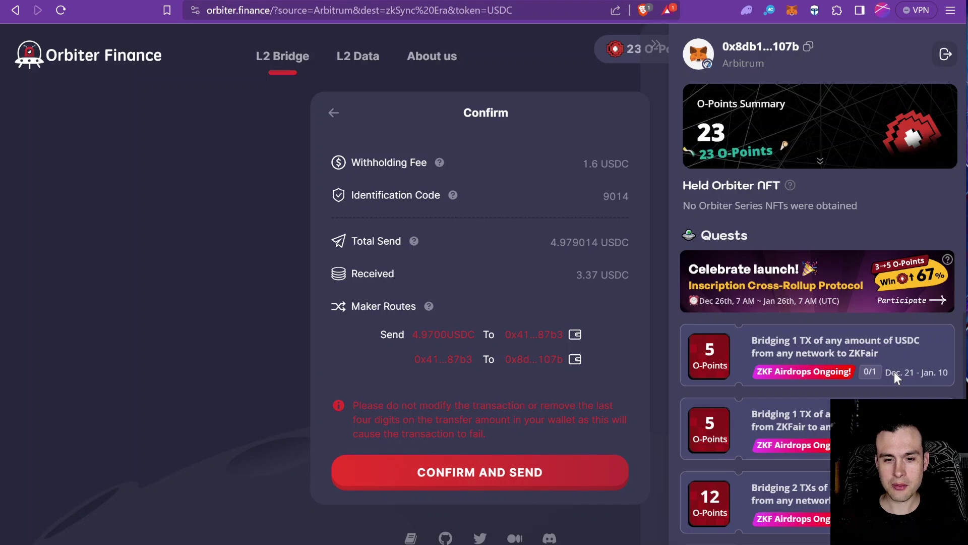
click(483, 477)
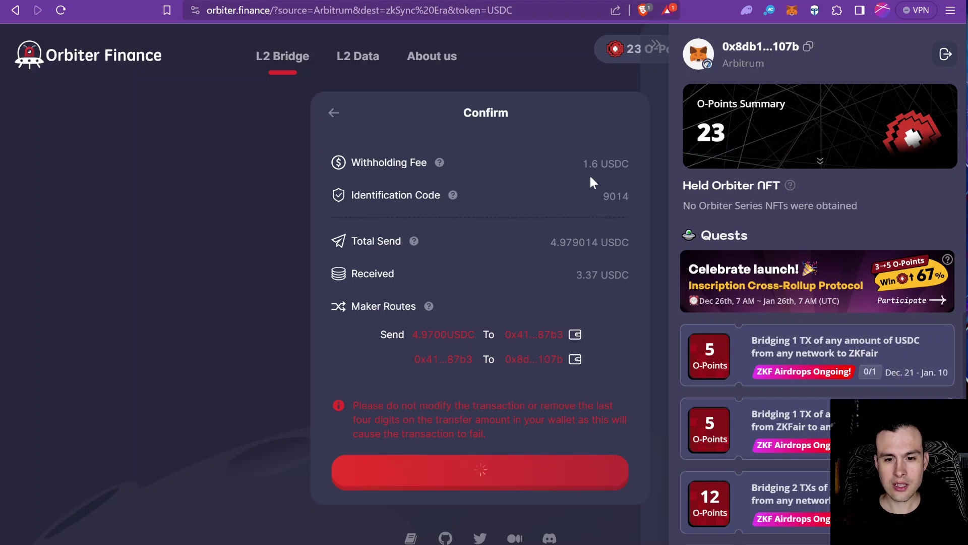
mouse_move(438, 162)
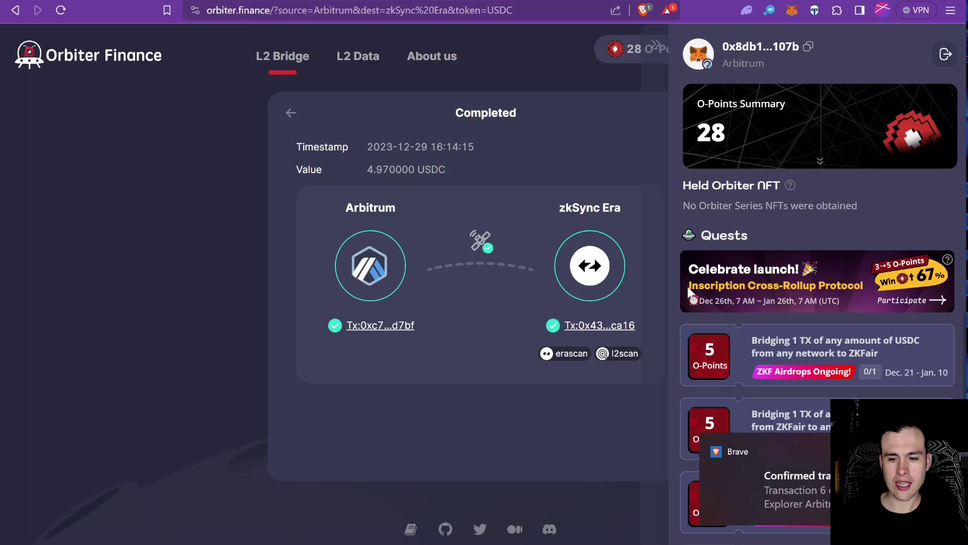
Close the O-Points summary and open the MetaMask wallet to view the account.
click(643, 101)
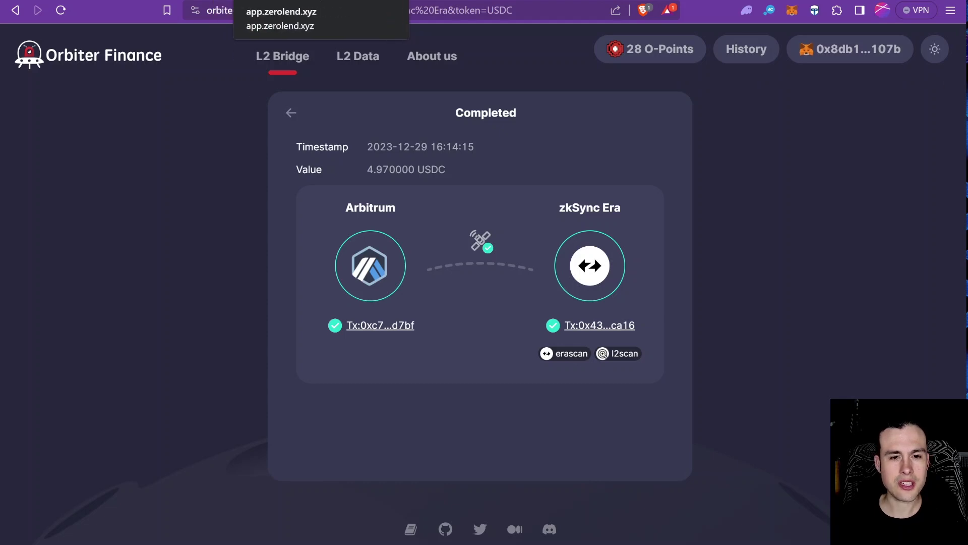
click(789, 14)
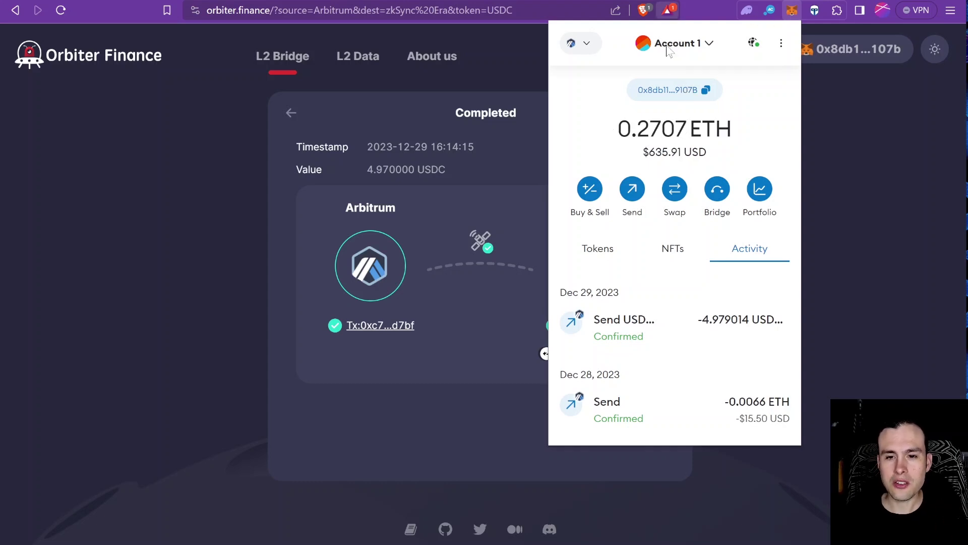
Switch the wallet to the zkSync network, review its recent transaction activity, and close the wallet.
click(585, 44)
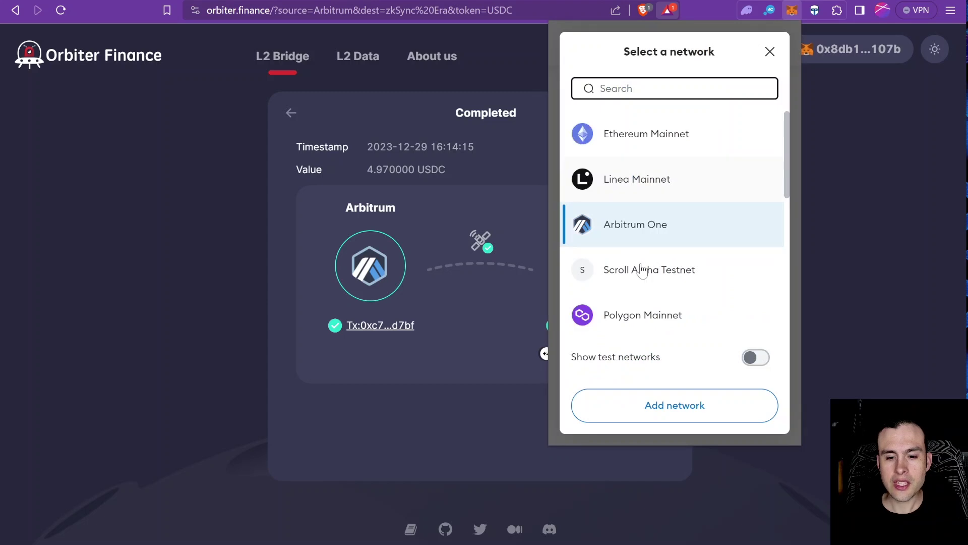
key(Escape)
scroll(616, 313, down, 3)
scroll(611, 331, up, 3)
scroll(610, 332, down, 3)
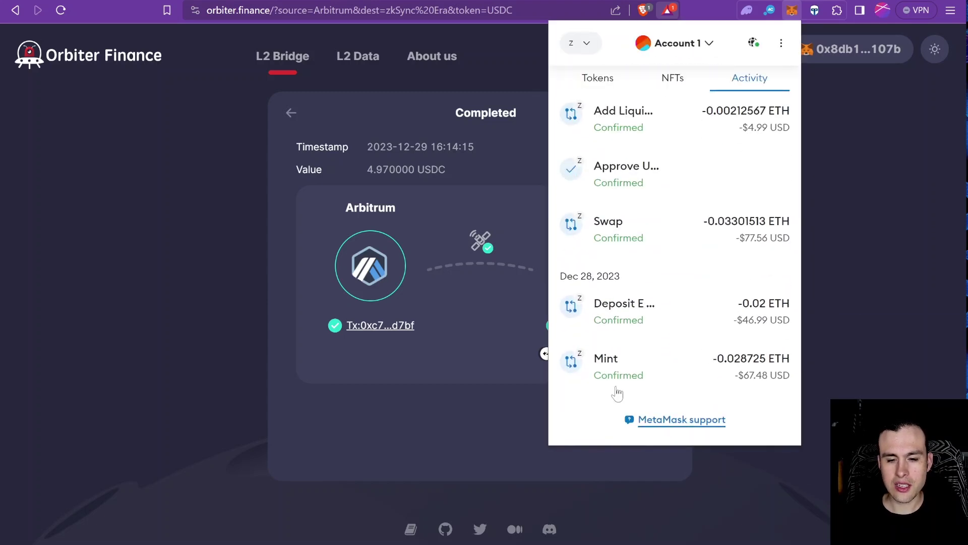
scroll(599, 325, up, 3)
scroll(598, 324, down, 3)
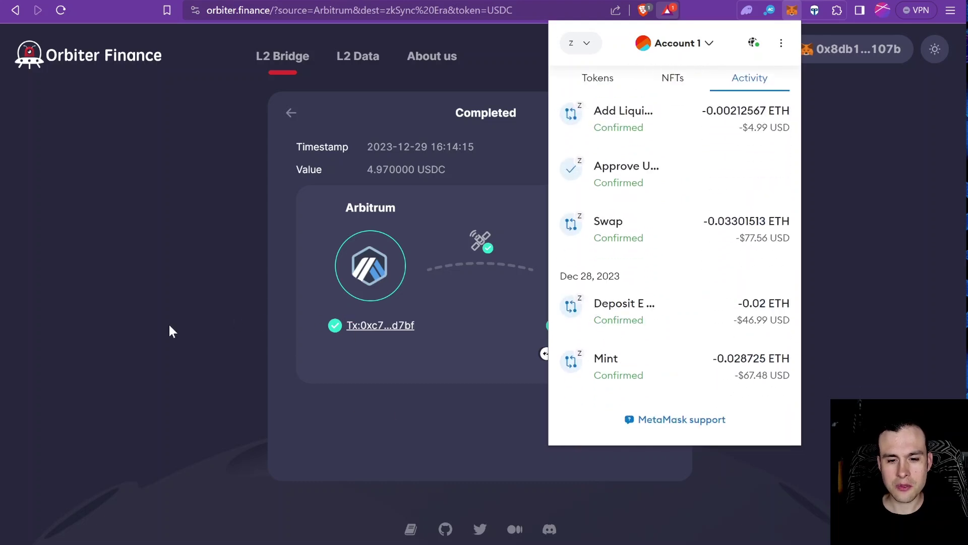
click(222, 309)
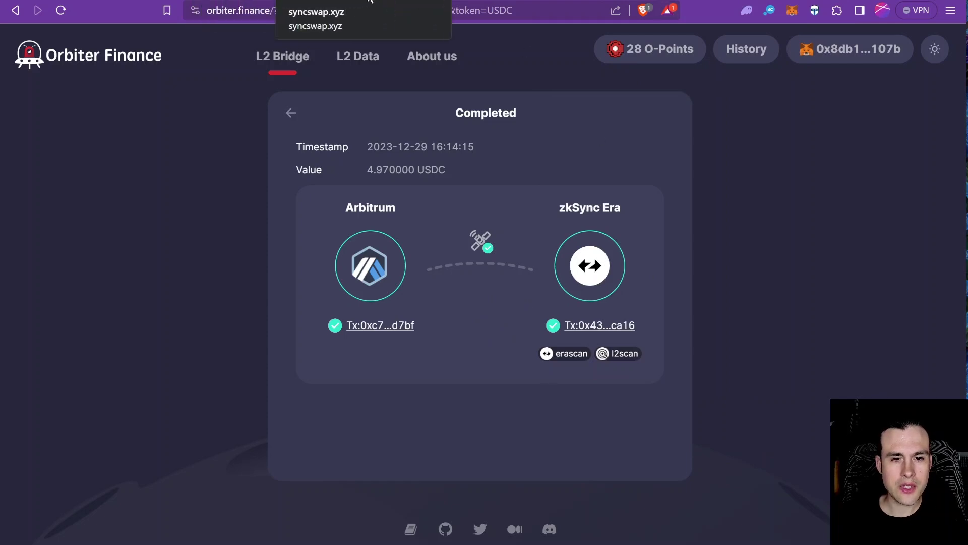
Switch to SyncSwap, open the USDC/ETH classic pool, and view the account's own position in it.
click(292, 1)
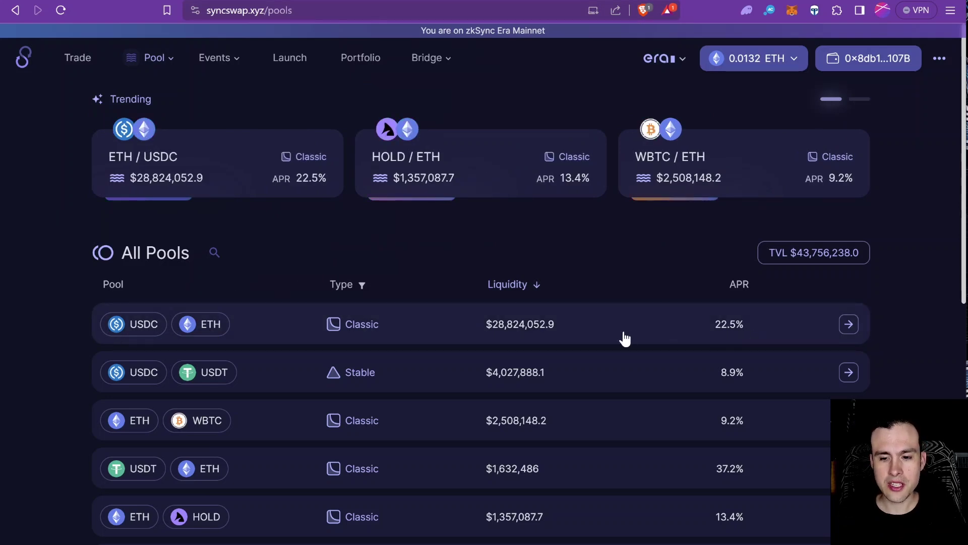
click(600, 338)
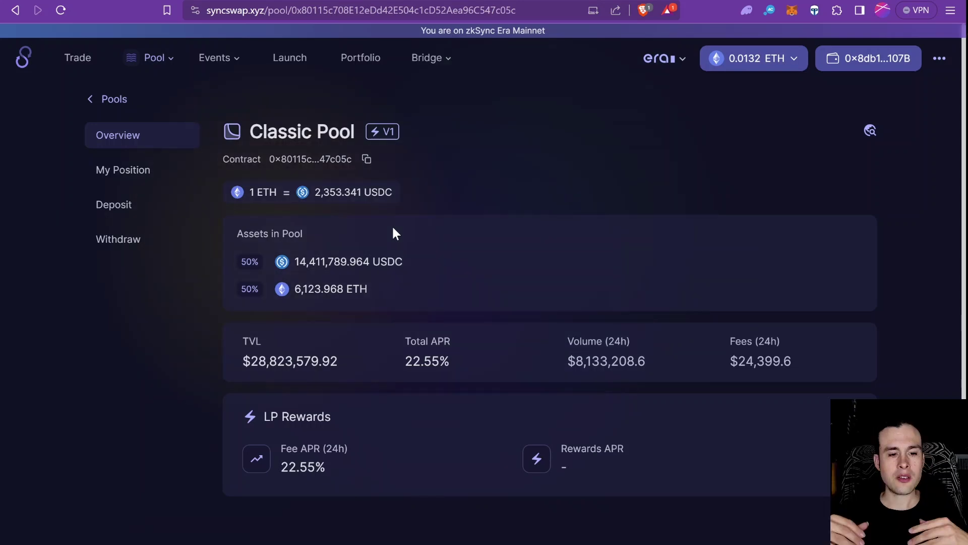
click(122, 172)
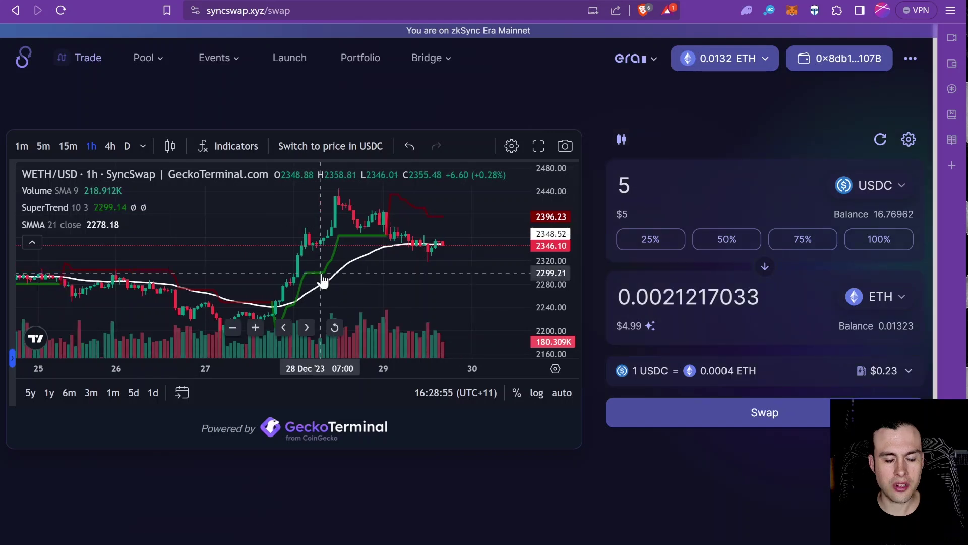
Zoom in on the hourly WETH/USD price chart on the SyncSwap swap page.
scroll(226, 313, up, 2)
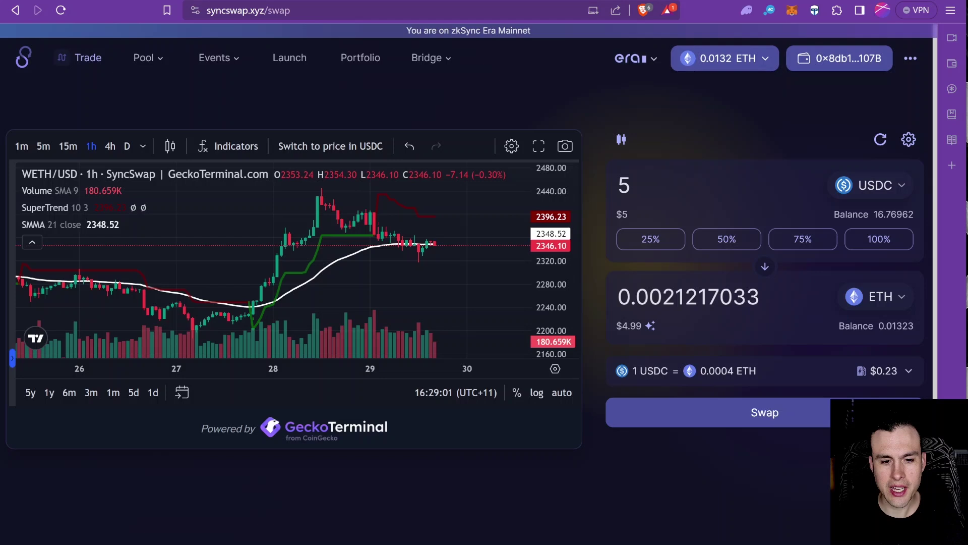
scroll(354, 237, up, 2)
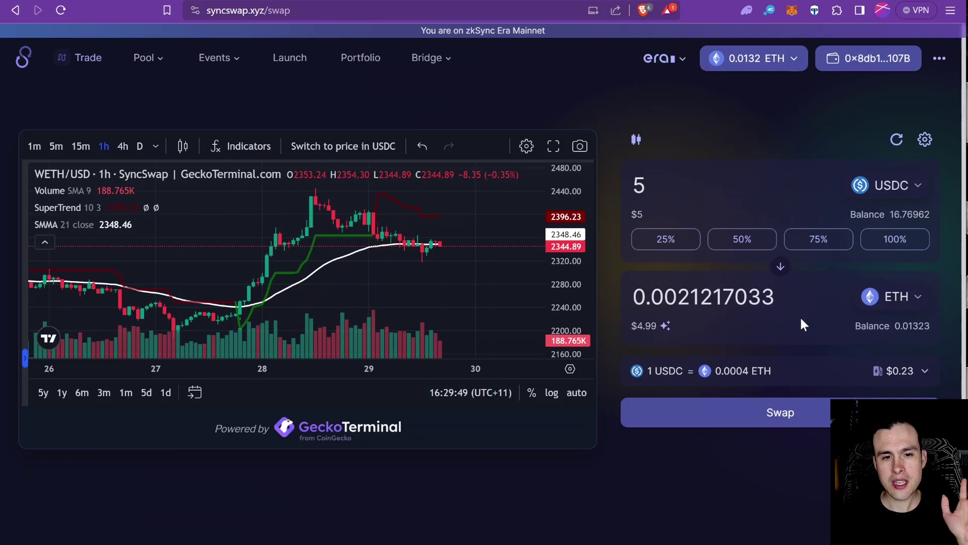
Examine the ZeroLend dashboard's supplies, borrows, claimable rewards, and the assets available to supply or borrow.
mouse_move(348, 88)
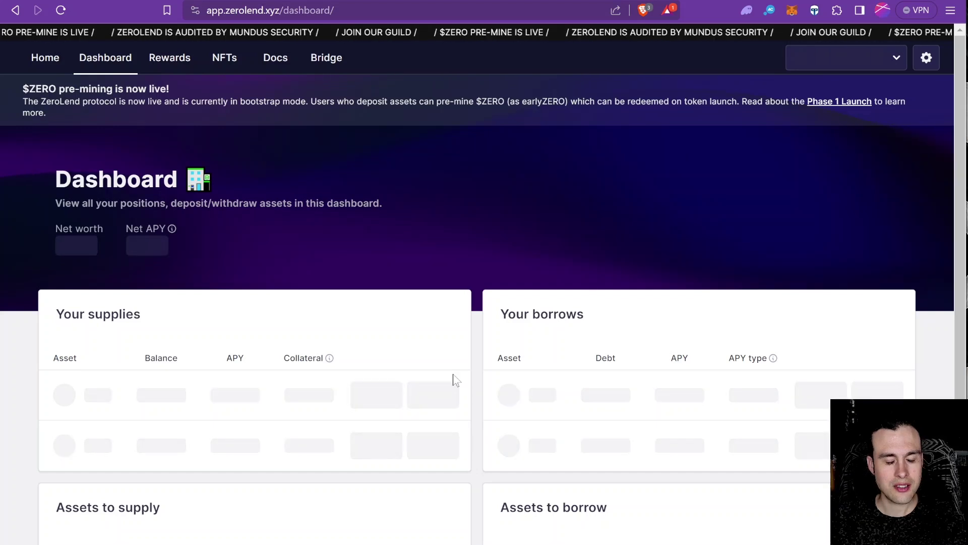
scroll(454, 379, down, 2)
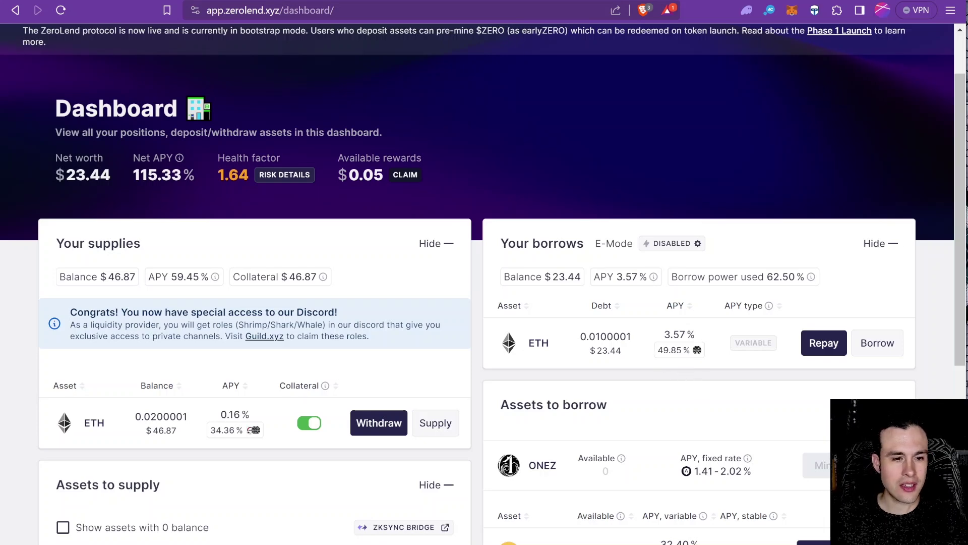
scroll(485, 273, up, 2)
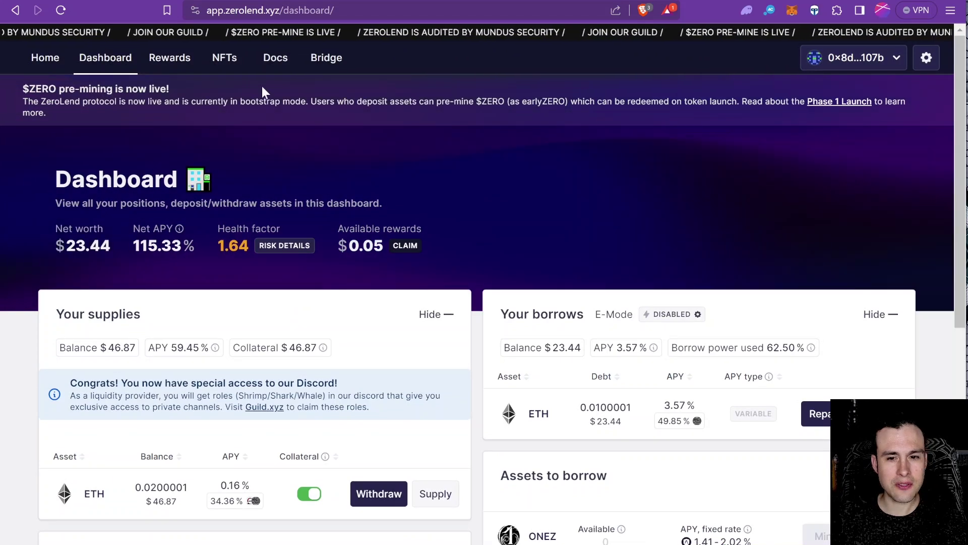
mouse_move(964, 89)
scroll(363, 191, down, 2)
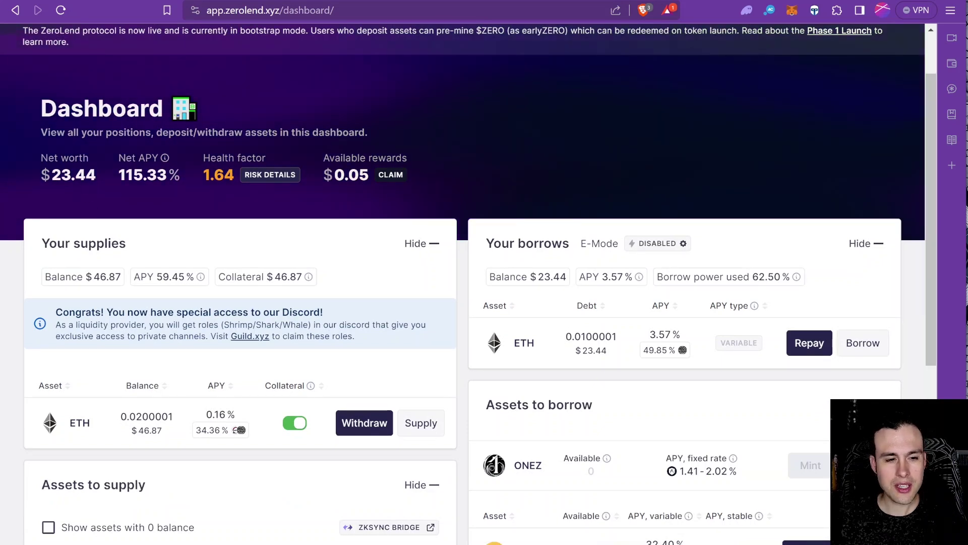
scroll(428, 454, down, 1)
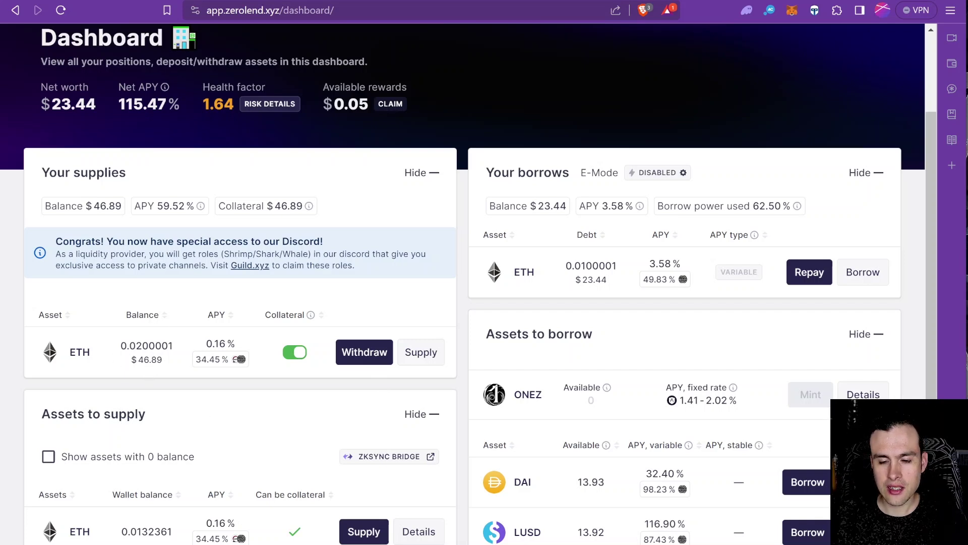
scroll(174, 502, down, 1)
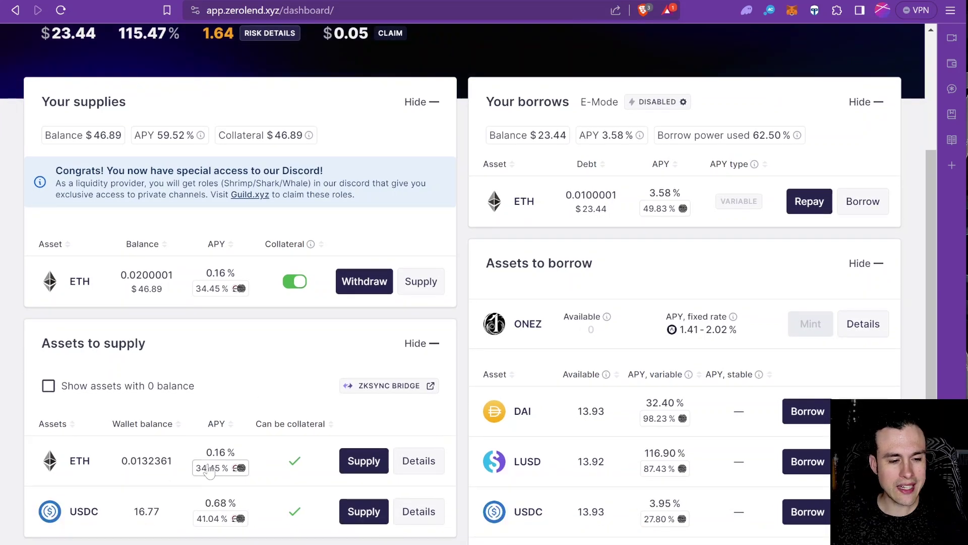
scroll(639, 353, up, 2)
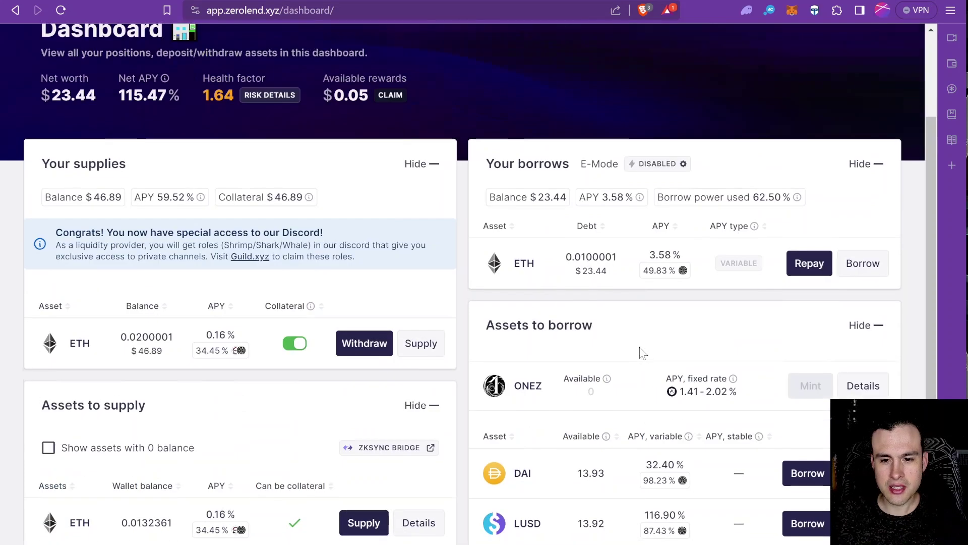
Highlight the borrow power used on ZeroLend and compare the supplied ETH with the assets available to supply and borrow.
drag(753, 277, 781, 277)
scroll(731, 439, down, 1)
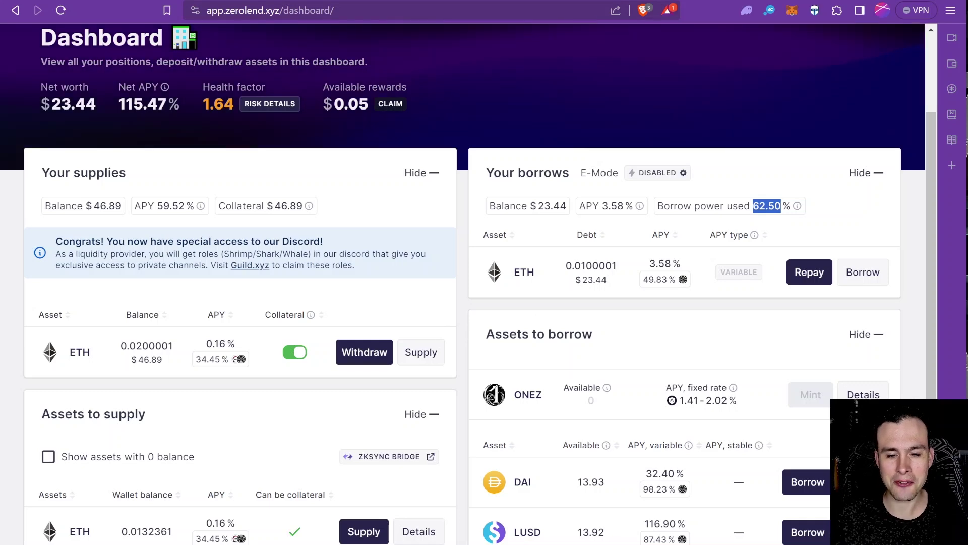
scroll(424, 404, down, 3)
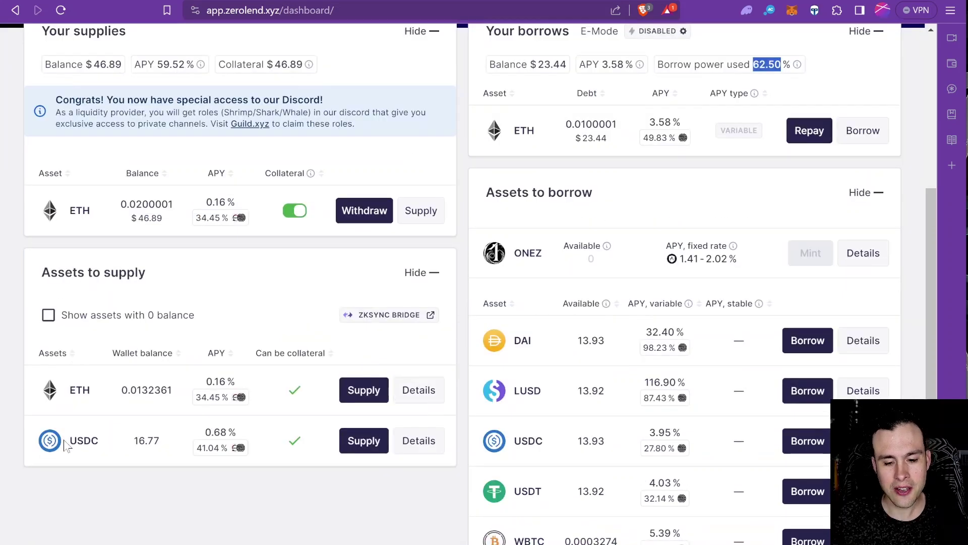
scroll(302, 368, up, 3)
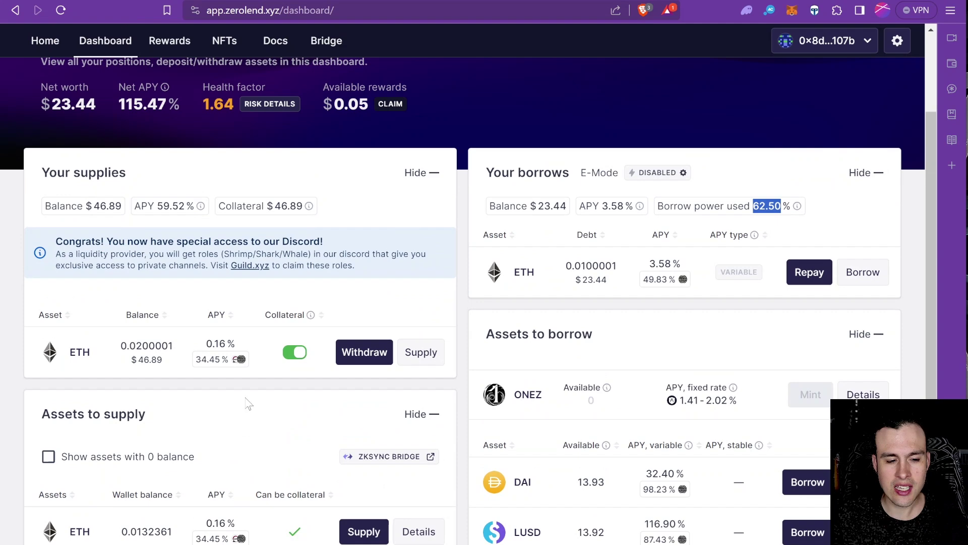
scroll(294, 421, down, 2)
scroll(523, 397, up, 5)
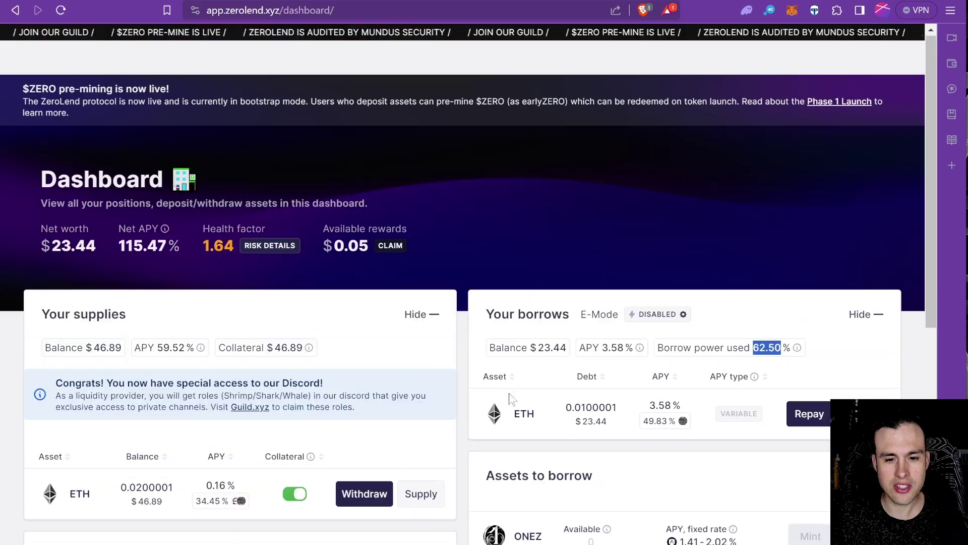
scroll(236, 359, down, 1)
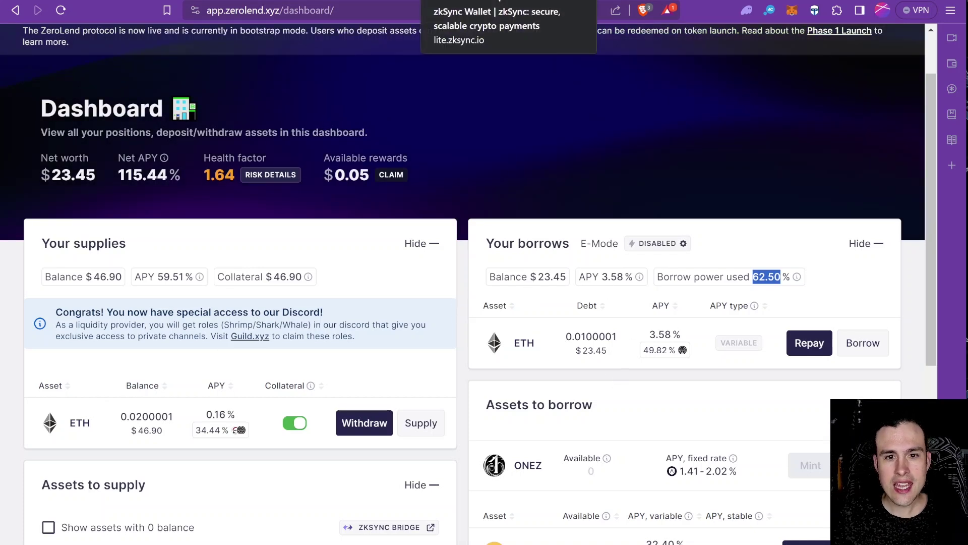
Switch to the EraLend market page and highlight the account's total supplied balance.
key(ctrl+Tab)
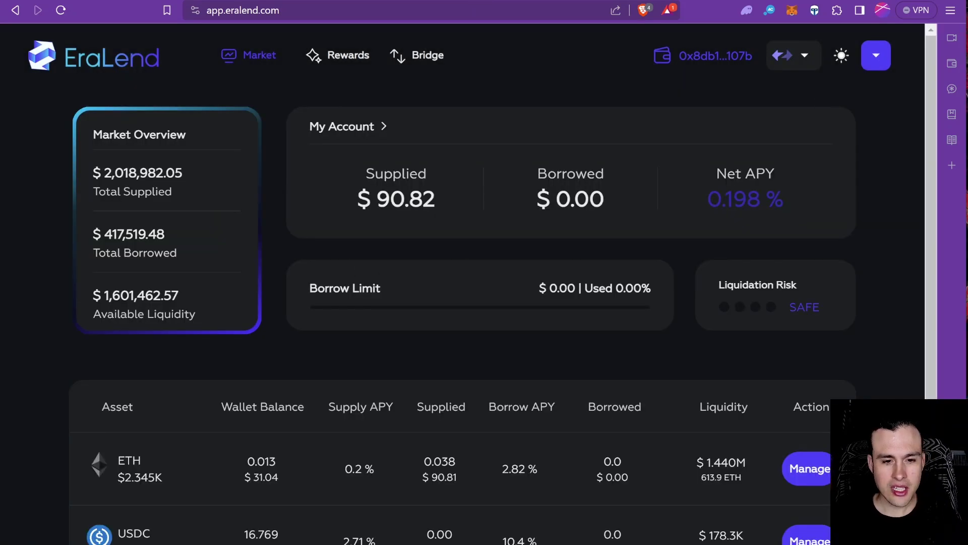
drag(377, 199, 453, 203)
scroll(461, 272, down, 2)
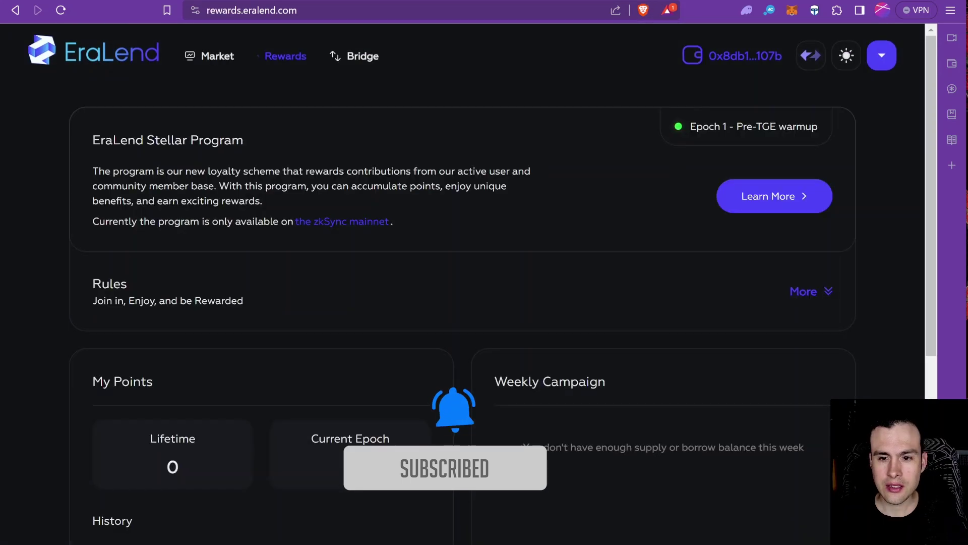
Highlight the TGE wording in the EraLend Stellar Program's epoch label and review the points and campaign history.
drag(737, 126, 776, 126)
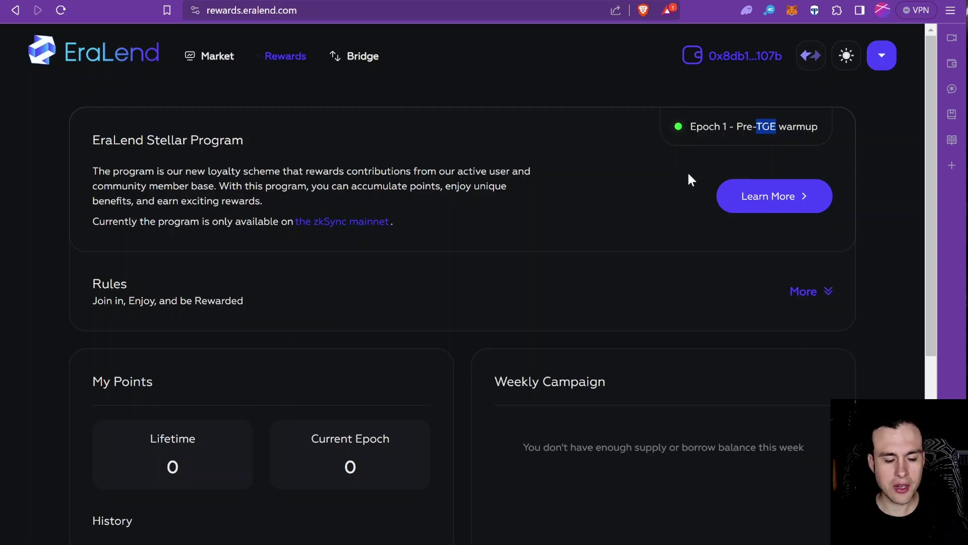
scroll(688, 174, down, 3)
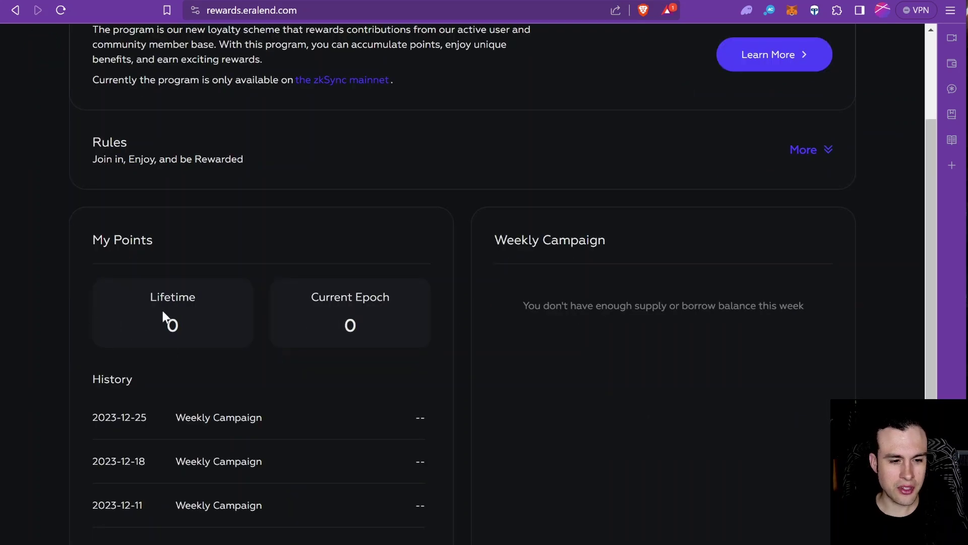
scroll(89, 316, up, 3)
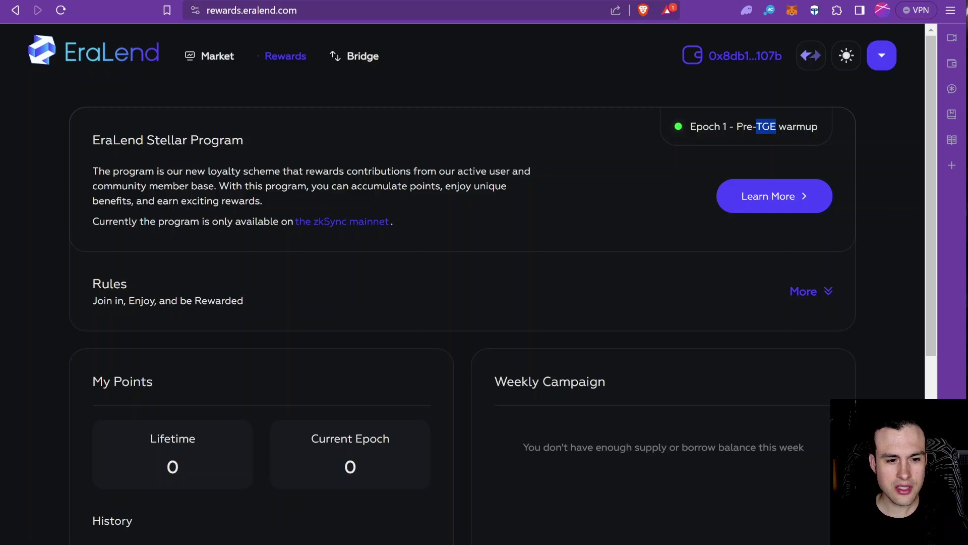
click(622, 163)
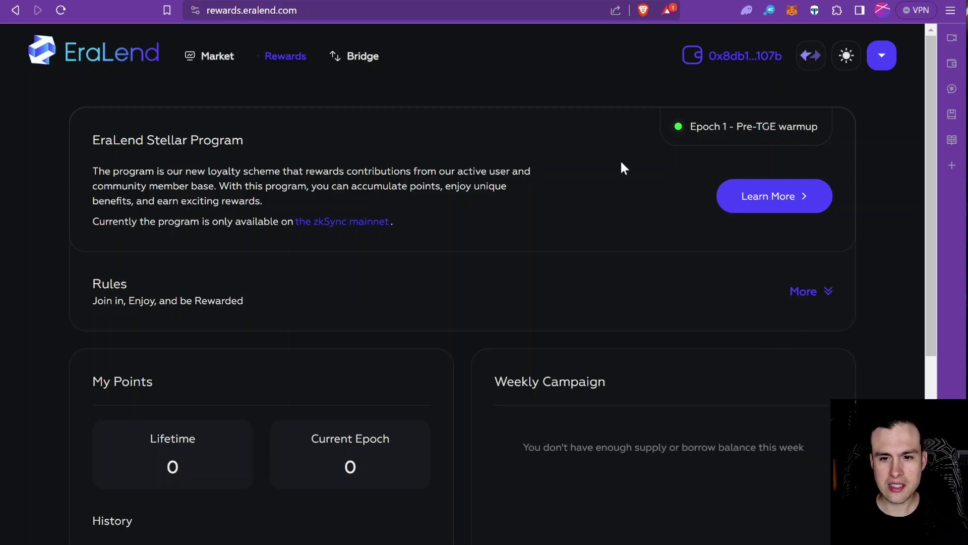
scroll(440, 303, down, 5)
scroll(515, 301, up, 5)
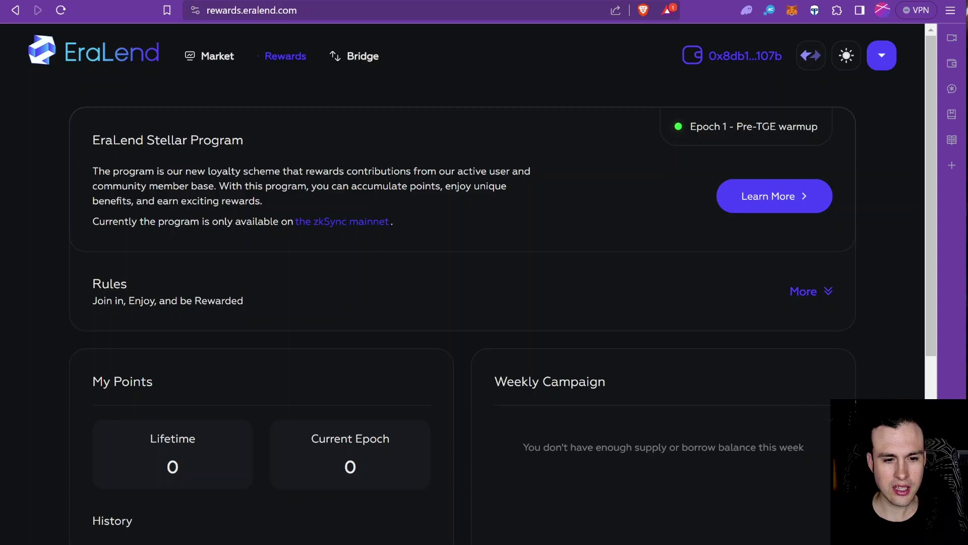
Check the EraLend program's supported network, points and weekly campaign eligibility against the supplied balance on the market page.
drag(314, 222, 399, 223)
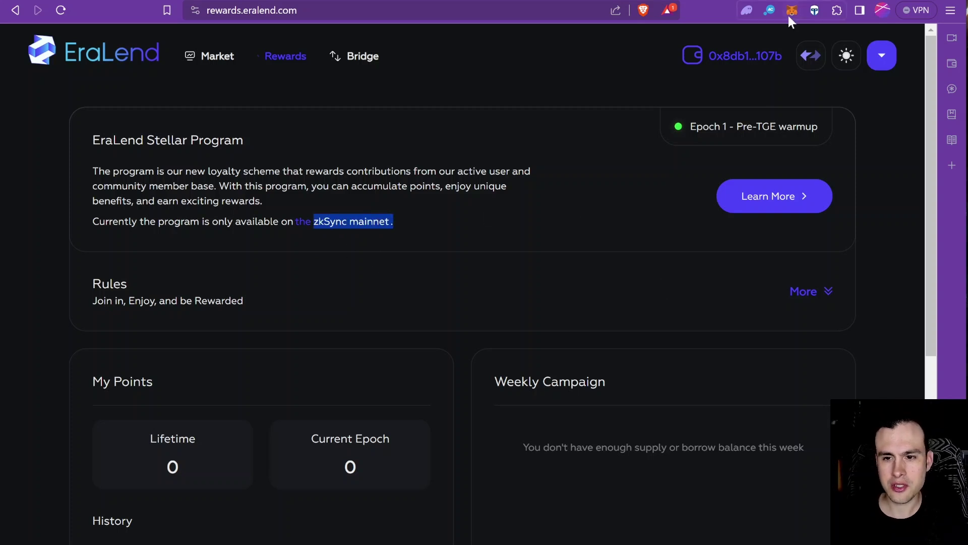
scroll(294, 353, down, 3)
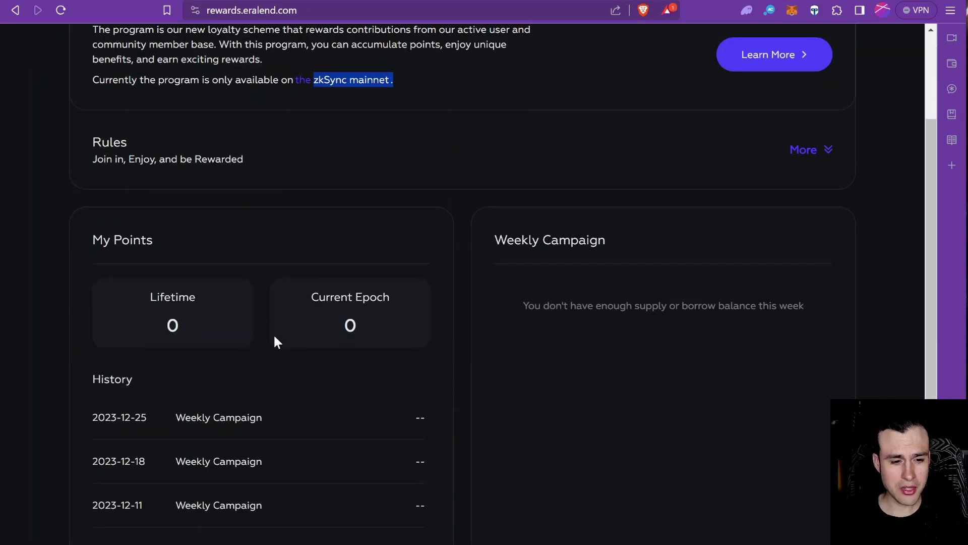
click(150, 320)
scroll(424, 276, up, 3)
drag(519, 448, 799, 447)
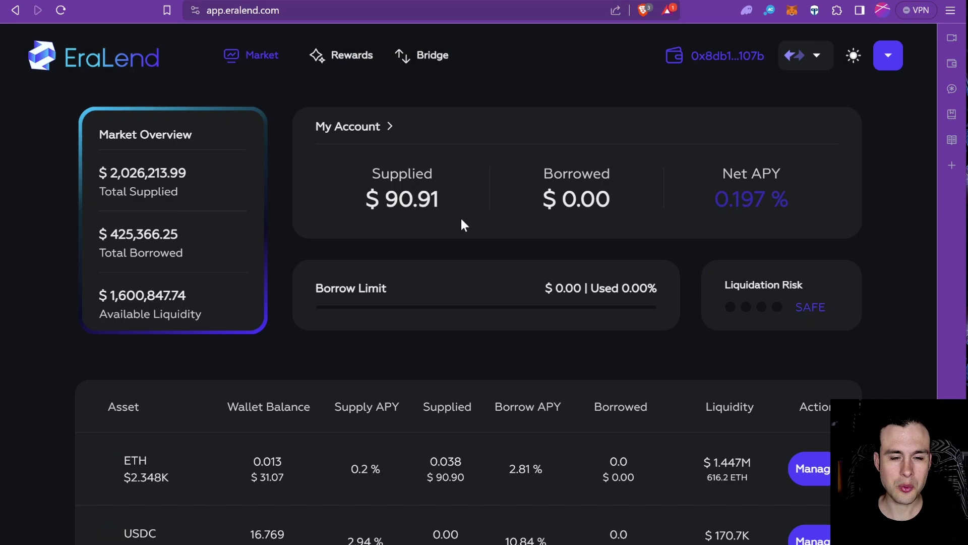
double_click(406, 199)
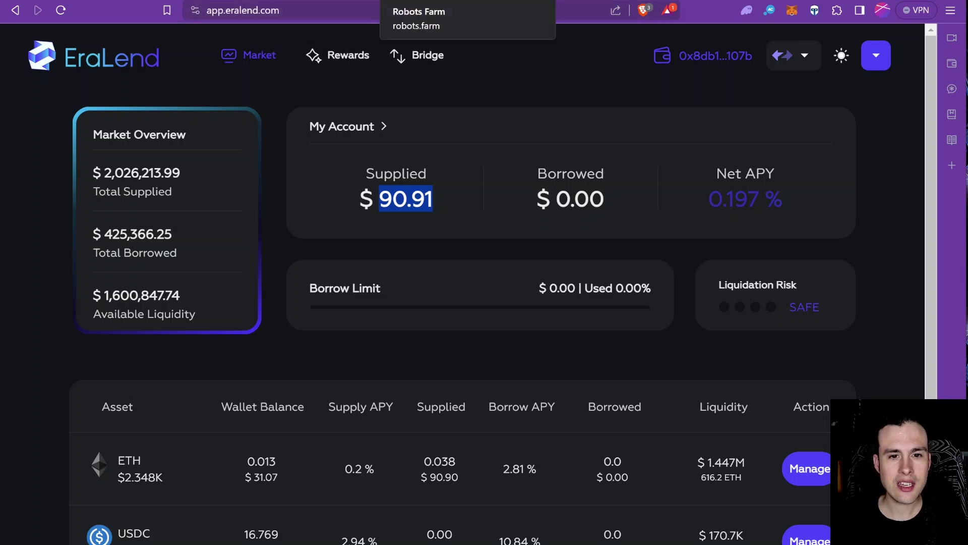
Switch to the Robots Farm quests page and review the daily zkSync and multichain raffles and the quest cards.
click(419, 1)
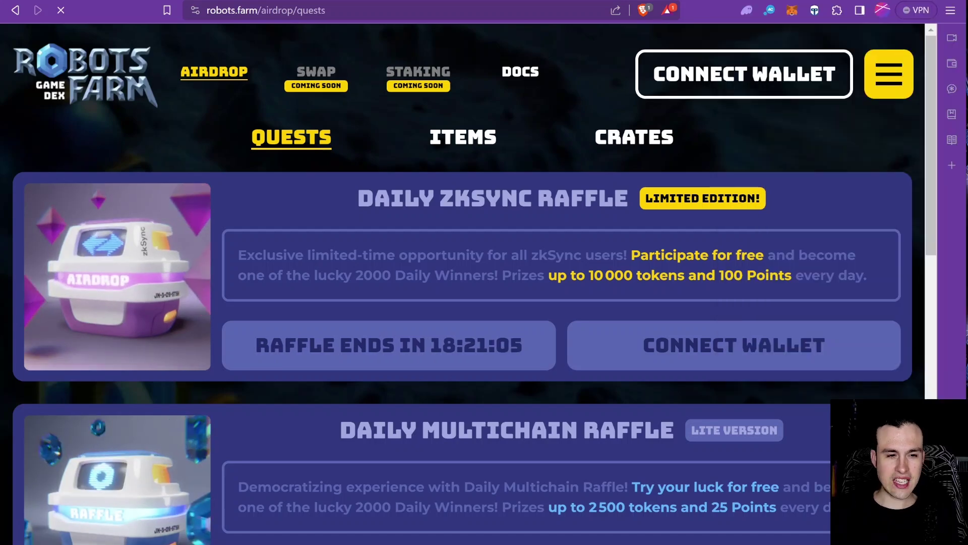
scroll(153, 370, down, 5)
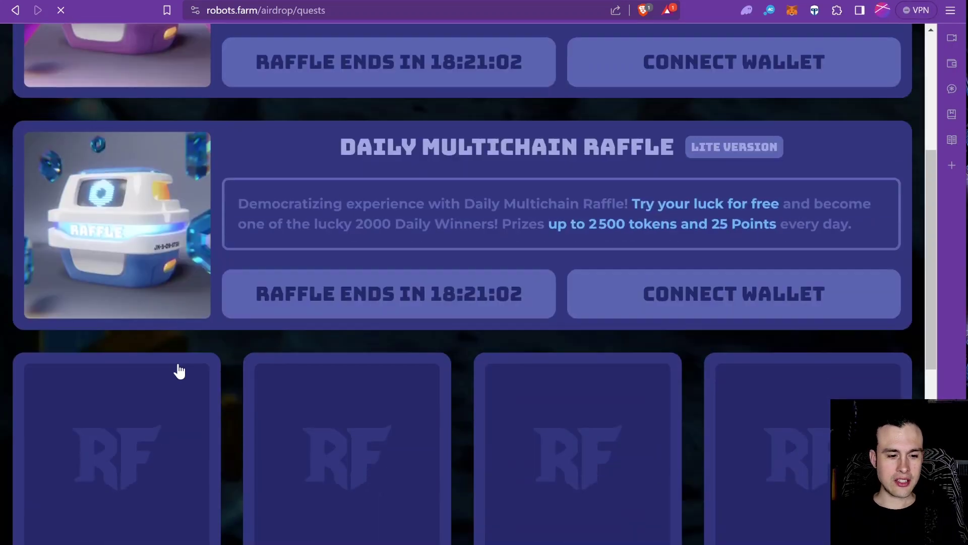
scroll(121, 453, down, 4)
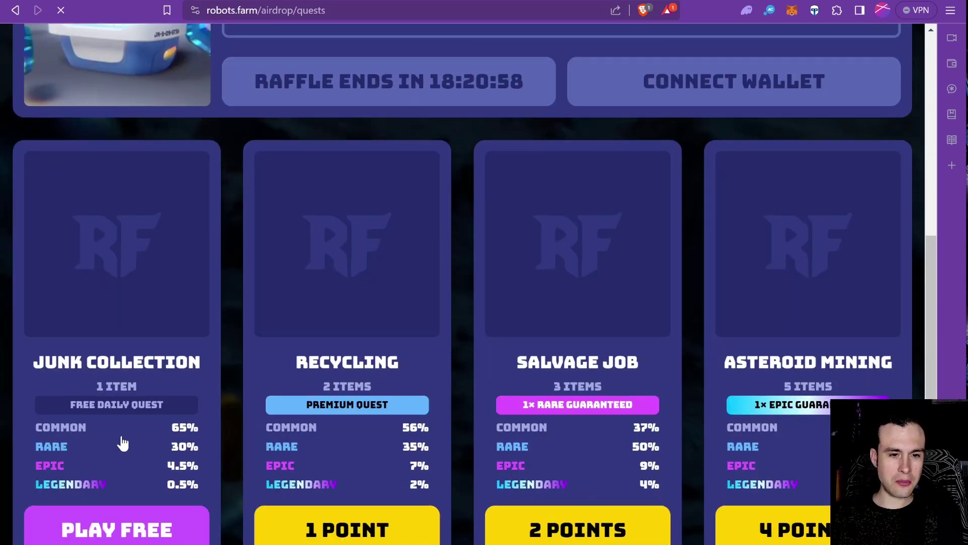
scroll(123, 446, up, 10)
scroll(226, 484, down, 4)
scroll(226, 484, up, 5)
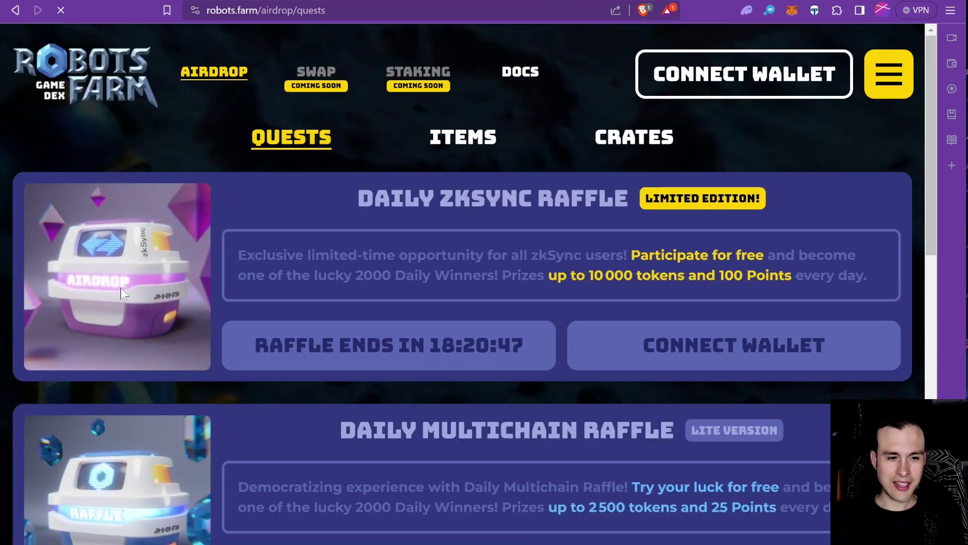
scroll(142, 298, down, 3)
scroll(142, 298, down, 5)
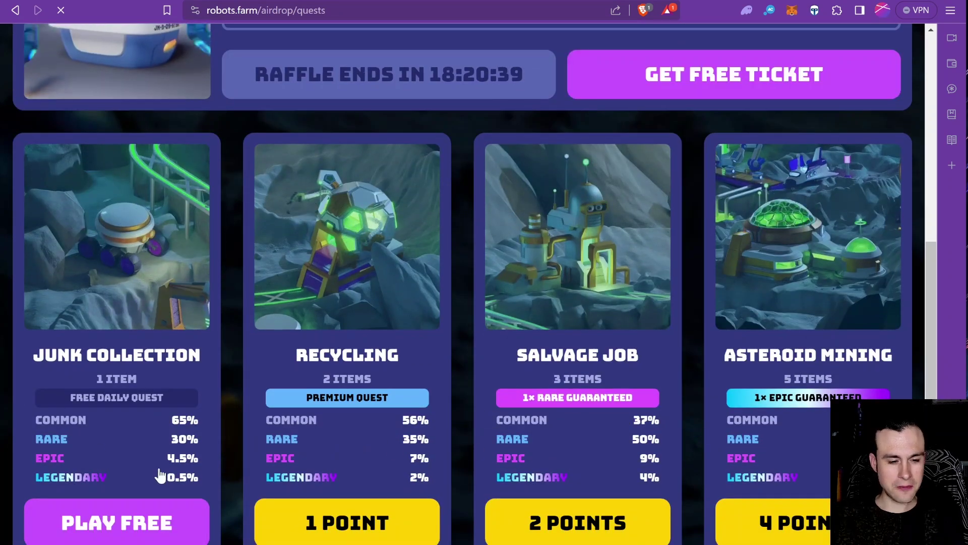
scroll(471, 447, up, 6)
scroll(627, 335, up, 3)
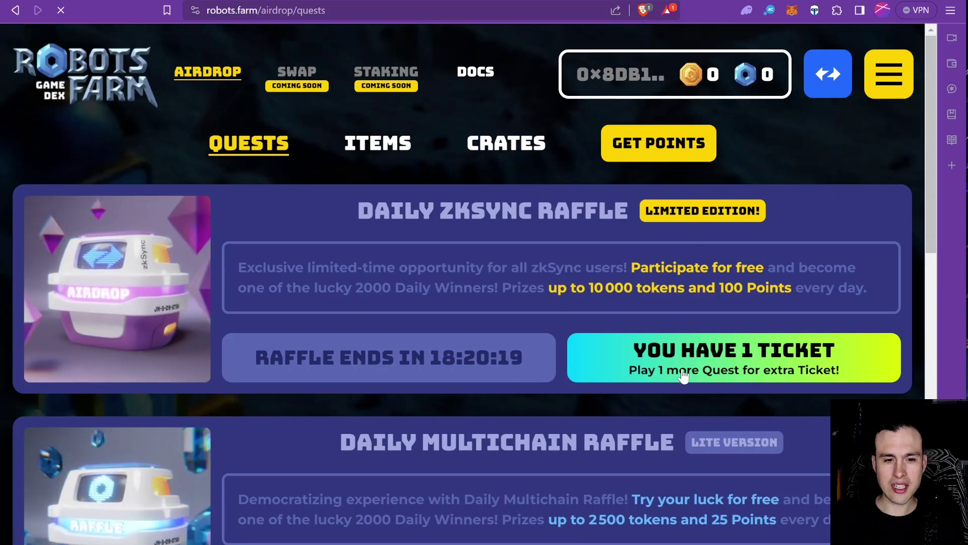
Check the Daily zkSync Raffle ticket options and compare the rarity odds and point costs of the free and premium quests.
scroll(545, 394, down, 5)
scroll(547, 394, up, 5)
scroll(545, 386, down, 1)
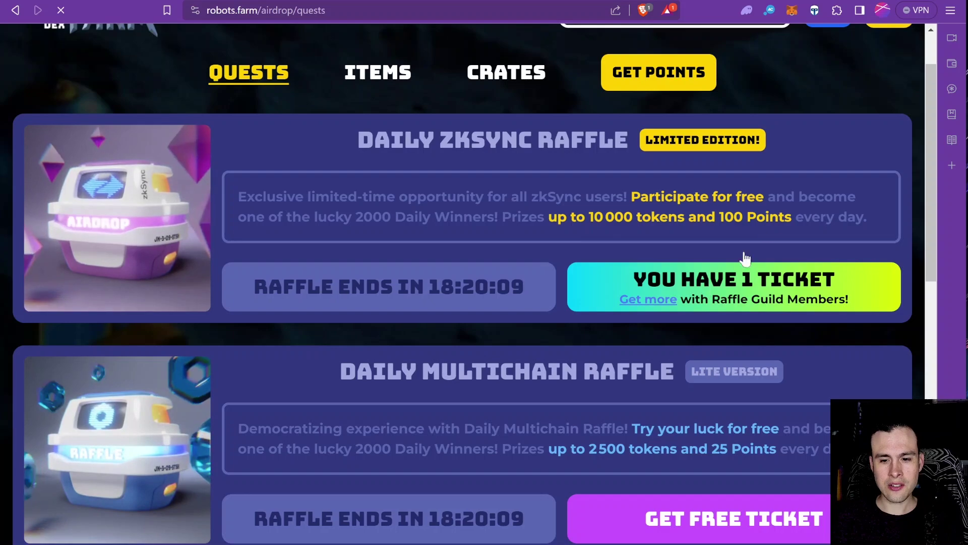
scroll(337, 405, down, 3)
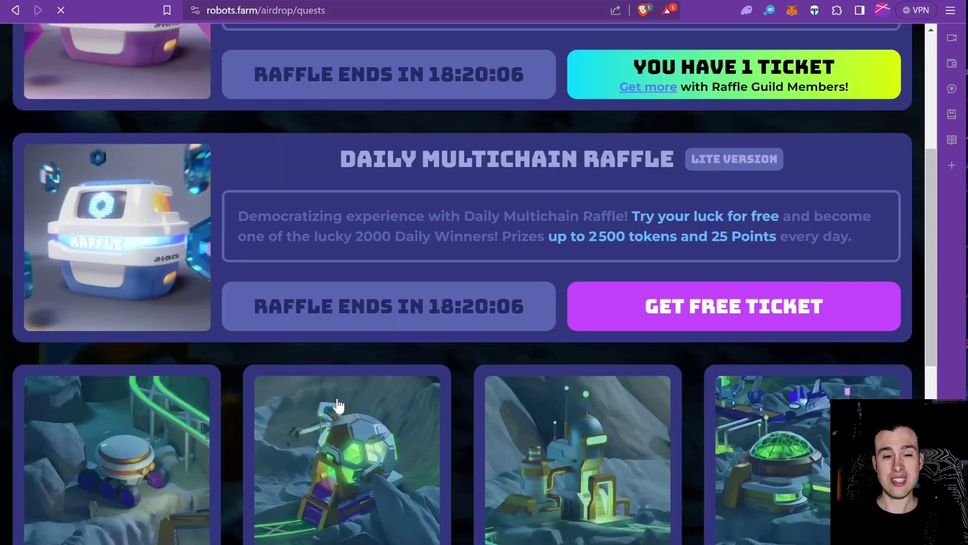
scroll(338, 405, down, 3)
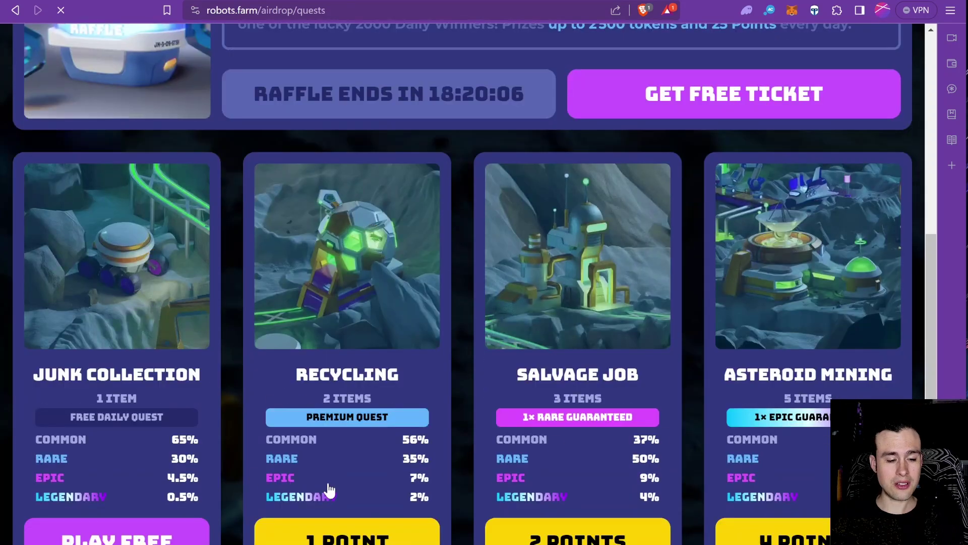
scroll(238, 437, down, 2)
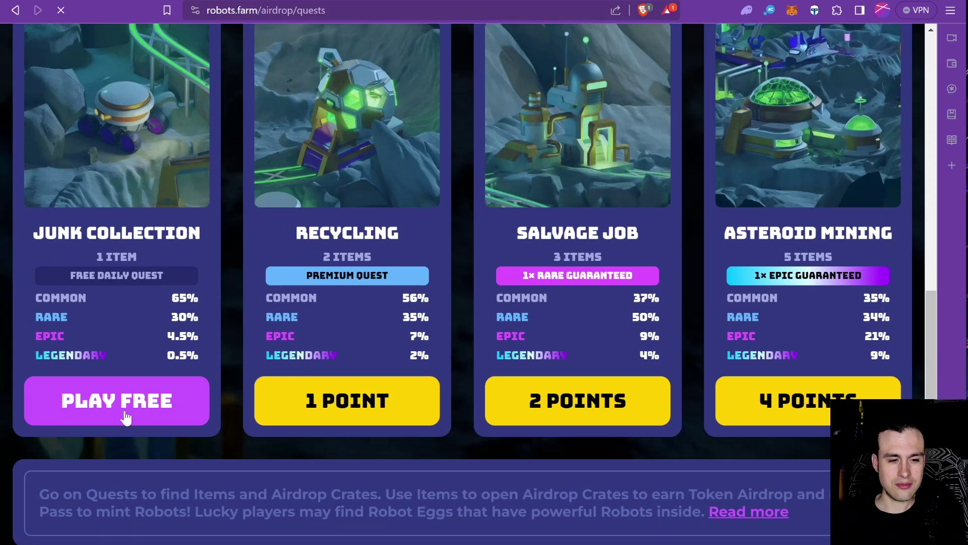
scroll(432, 266, up, 1)
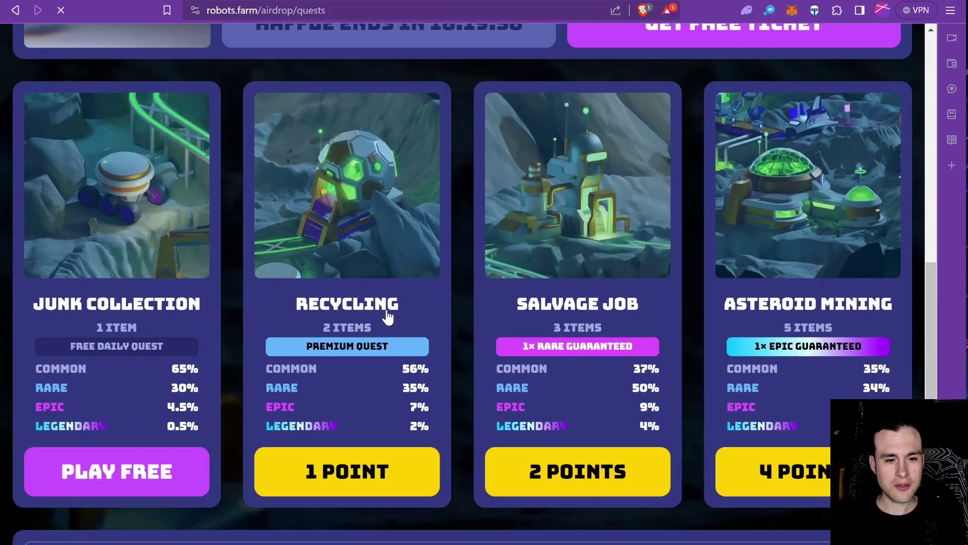
scroll(670, 207, up, 3)
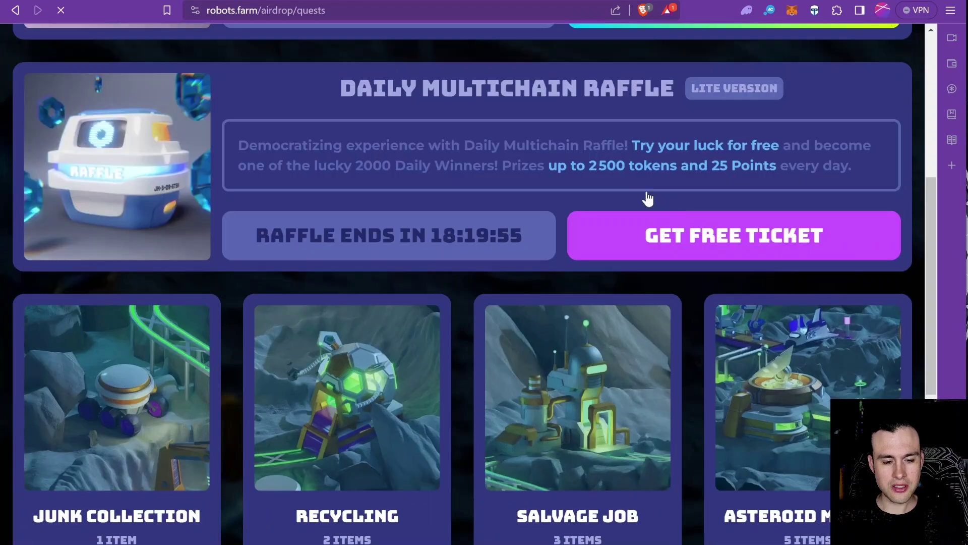
scroll(670, 207, up, 4)
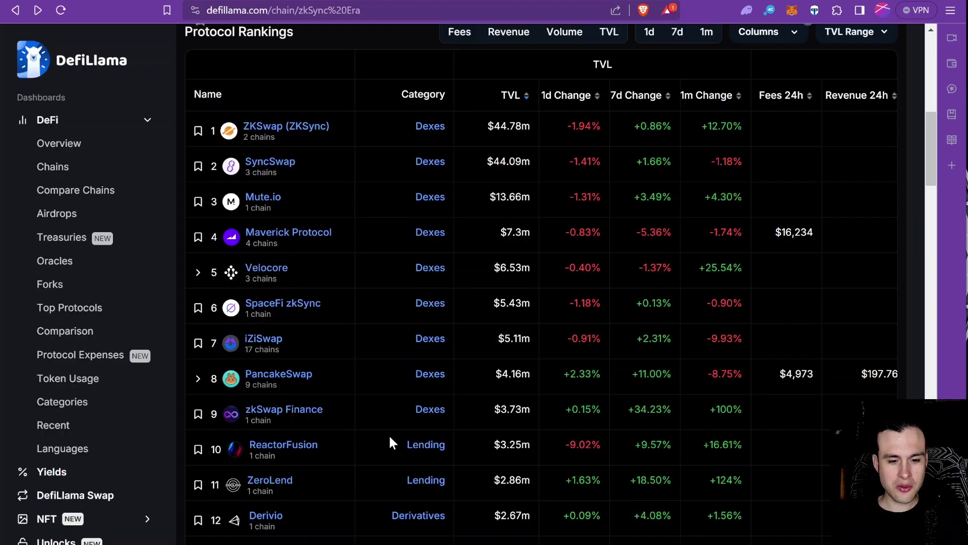
Locate Derivio in DefiLlama's zkSync Era protocol rankings and open derivio.xyz.
scroll(389, 318, down, 2)
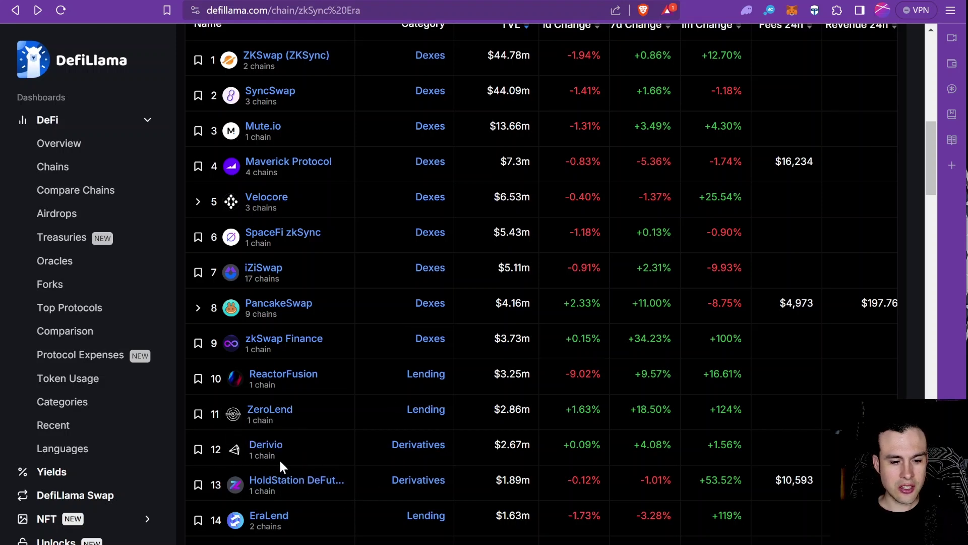
key(ctrl+l)
text(derivio.xyz)
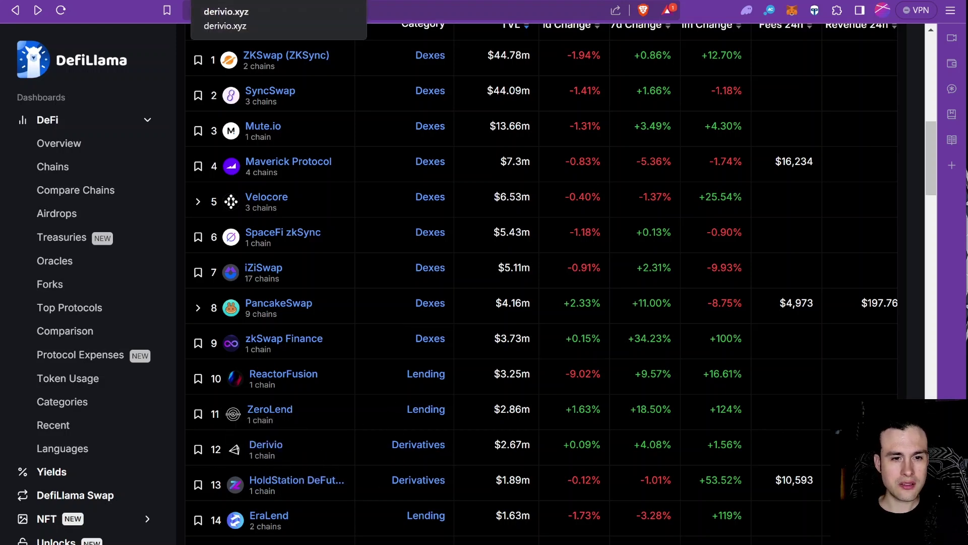
key(Return)
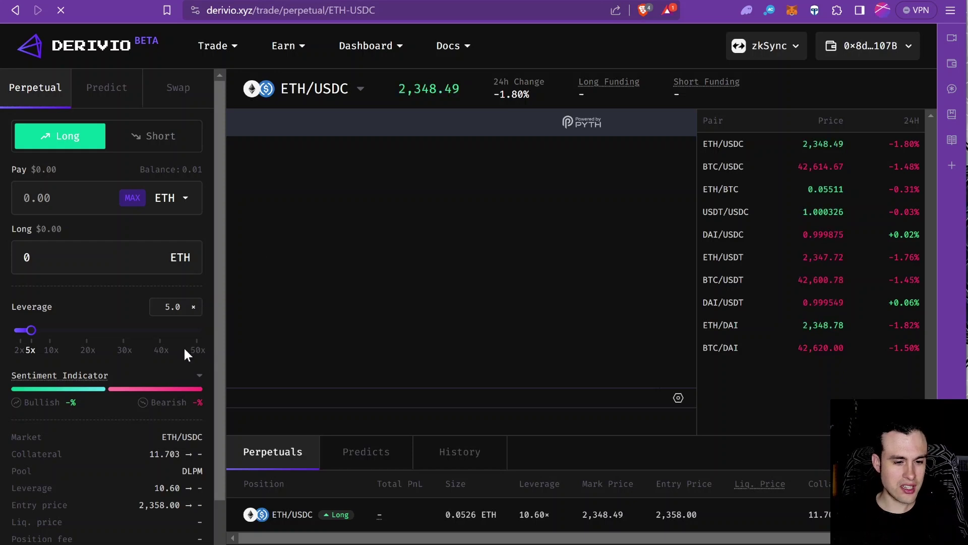
Examine the ETH/USDC trade settings and the details of the open long position on Derivio.
scroll(186, 356, down, 1)
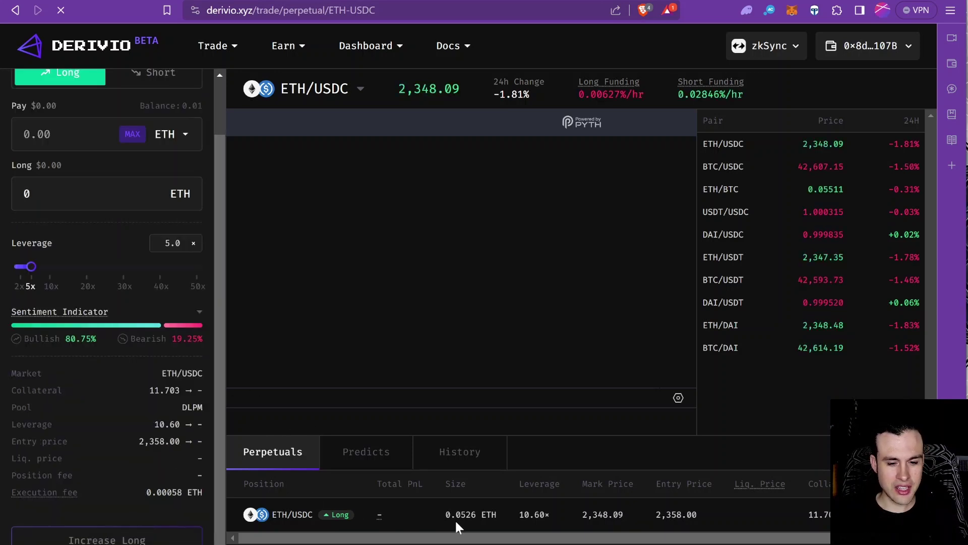
drag(585, 541, 676, 536)
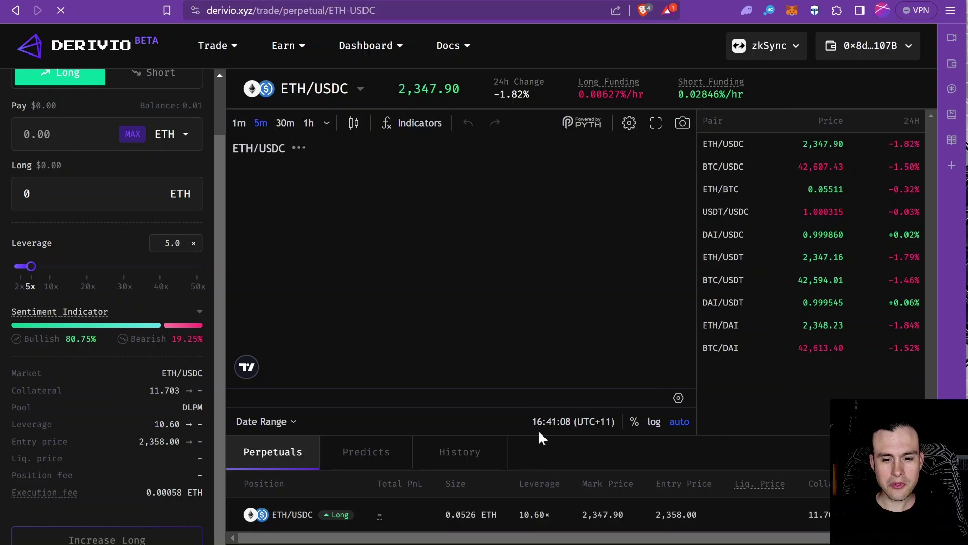
mouse_move(479, 357)
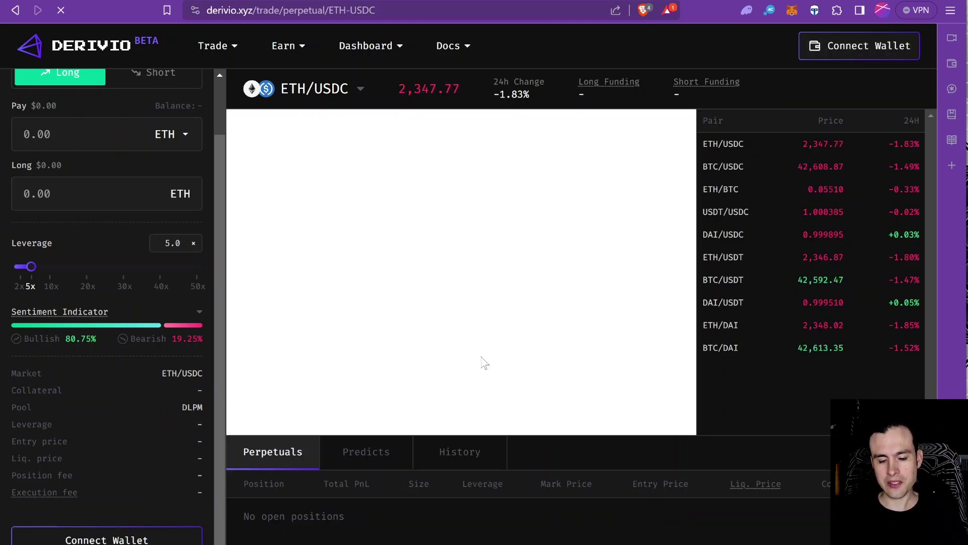
Connect the MetaMask wallet to Derivio.
click(841, 56)
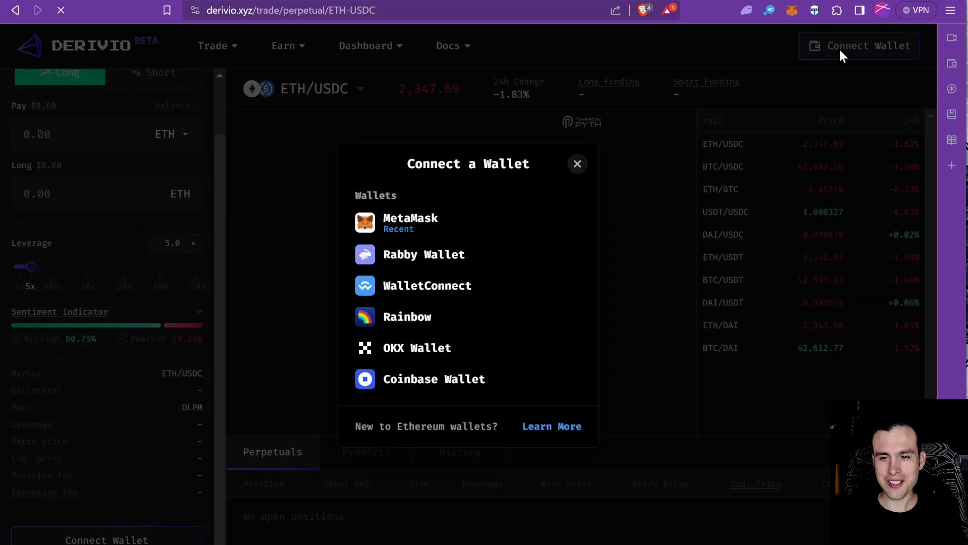
click(403, 230)
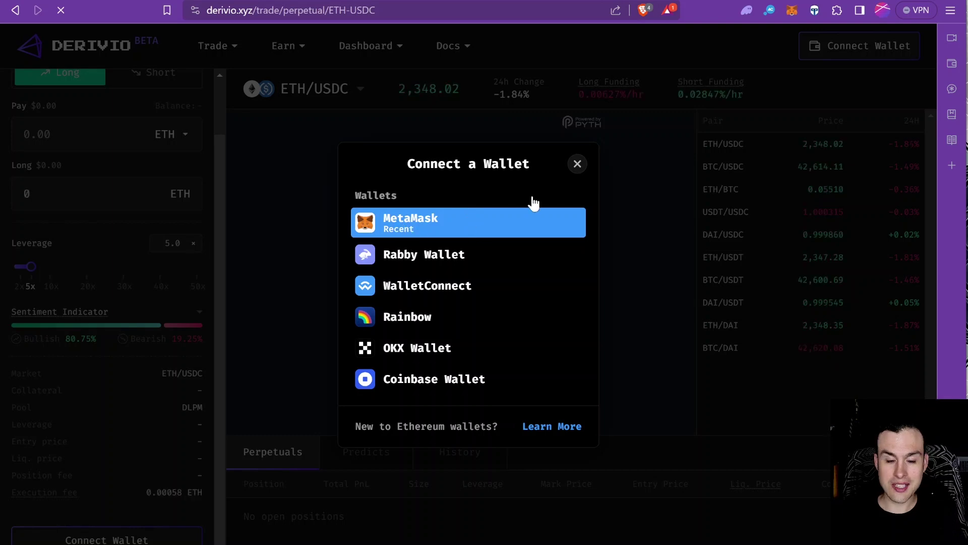
click(428, 237)
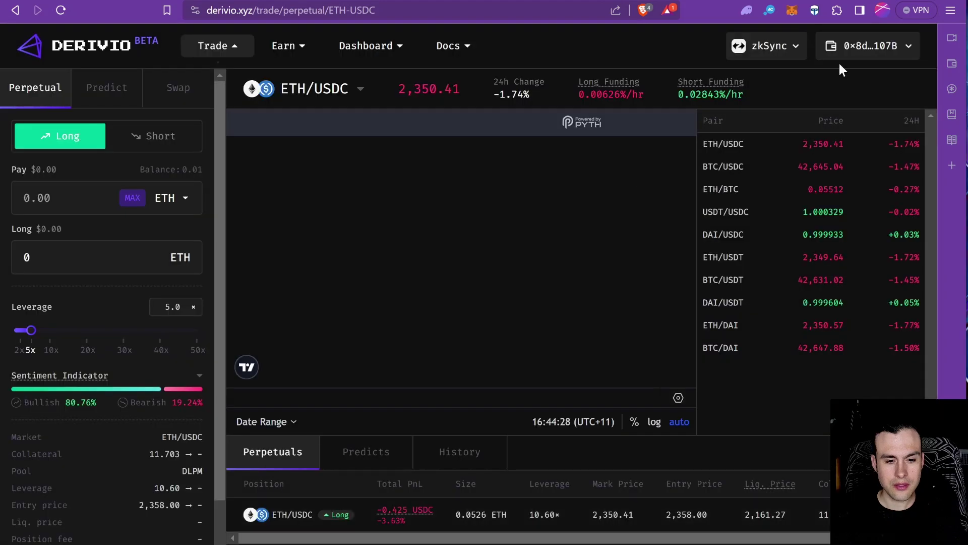
Review the full list of available perpetual markets, then close it with ETH/USDC still selected.
click(359, 91)
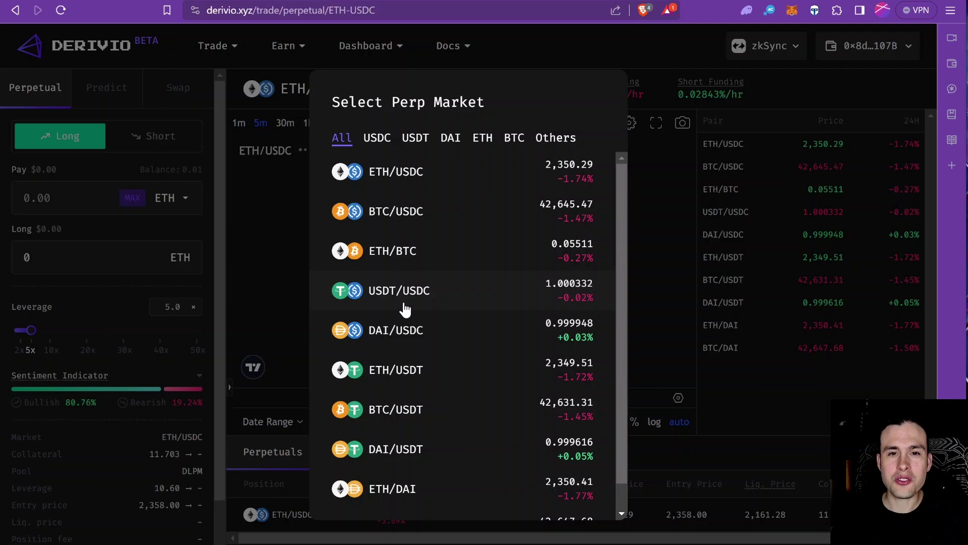
key(Escape)
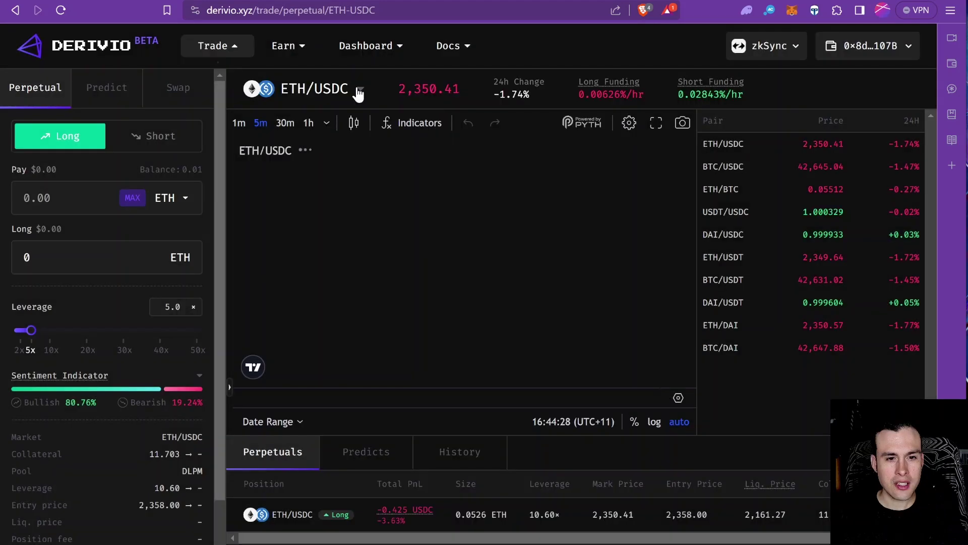
click(358, 92)
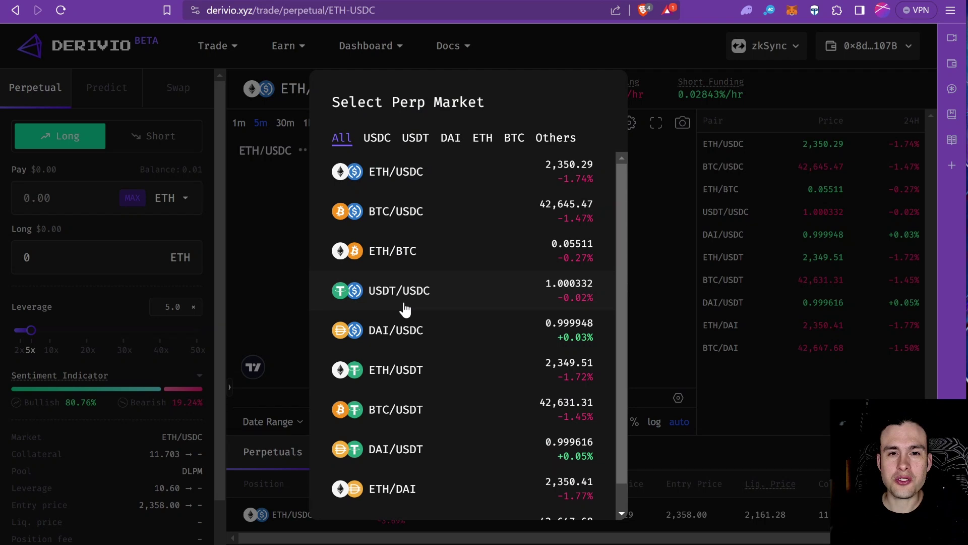
scroll(405, 310, down, 1)
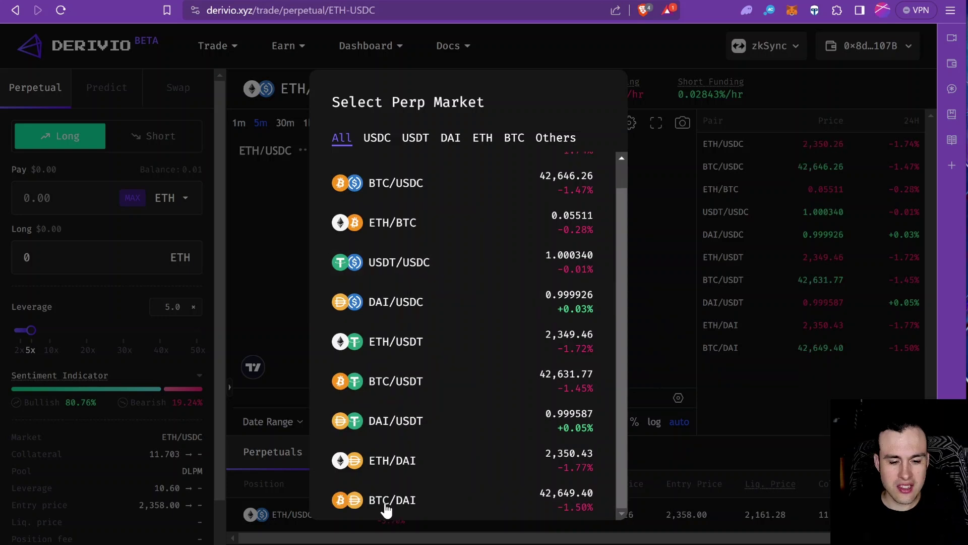
scroll(385, 179, up, 1)
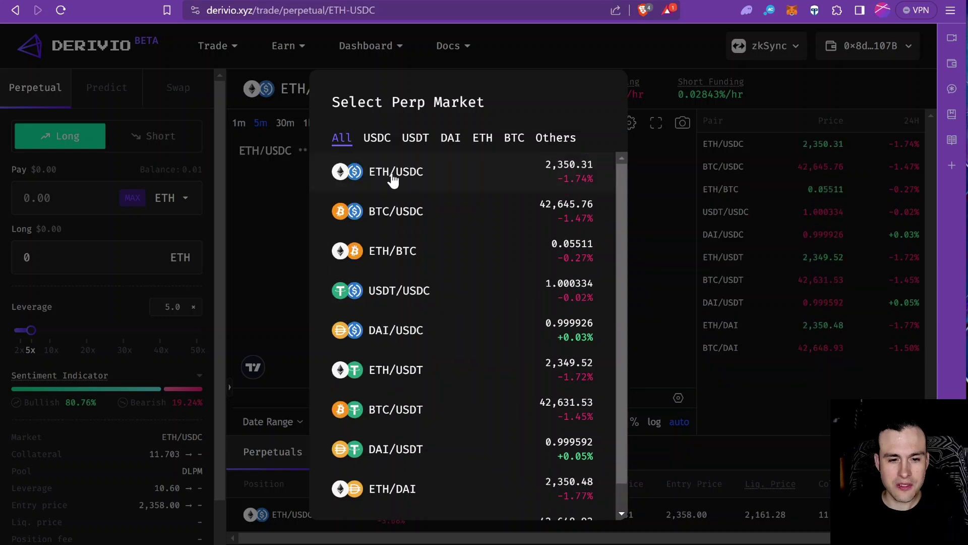
click(630, 125)
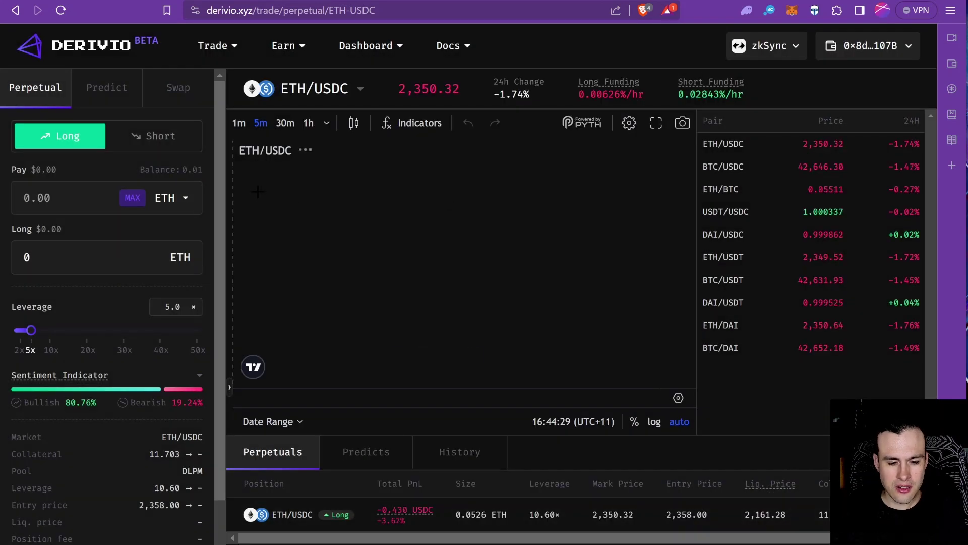
Set the ETH/USDC chart interval to 1h and highlight the open long position's liquidation price.
click(308, 123)
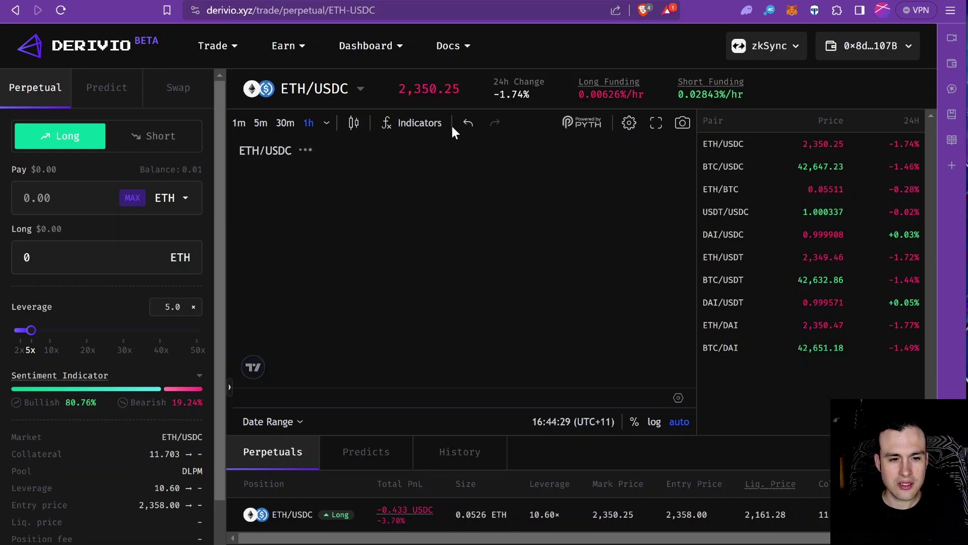
click(21, 185)
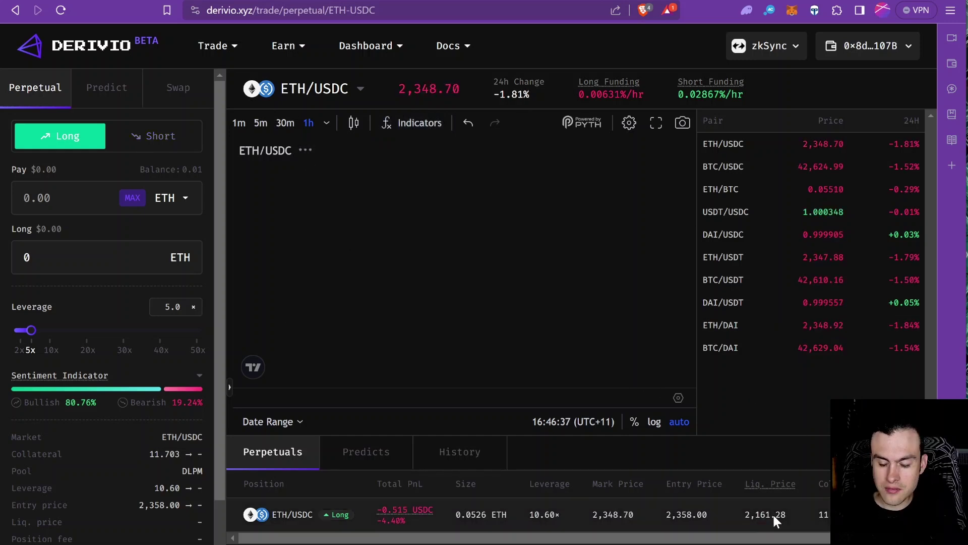
double_click(773, 514)
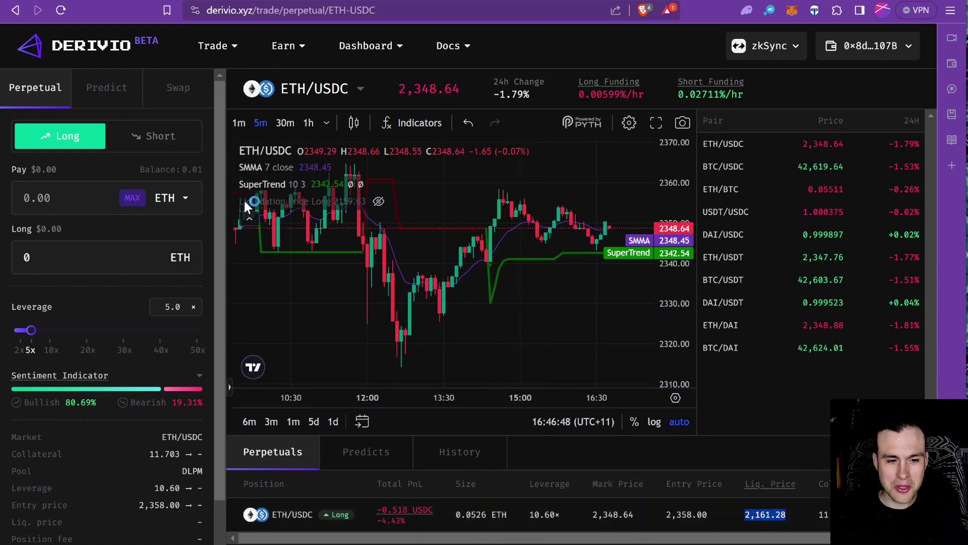
Set the chart's SMMA indicator length to 21 and style its plot as a thicker white line.
mouse_move(290, 172)
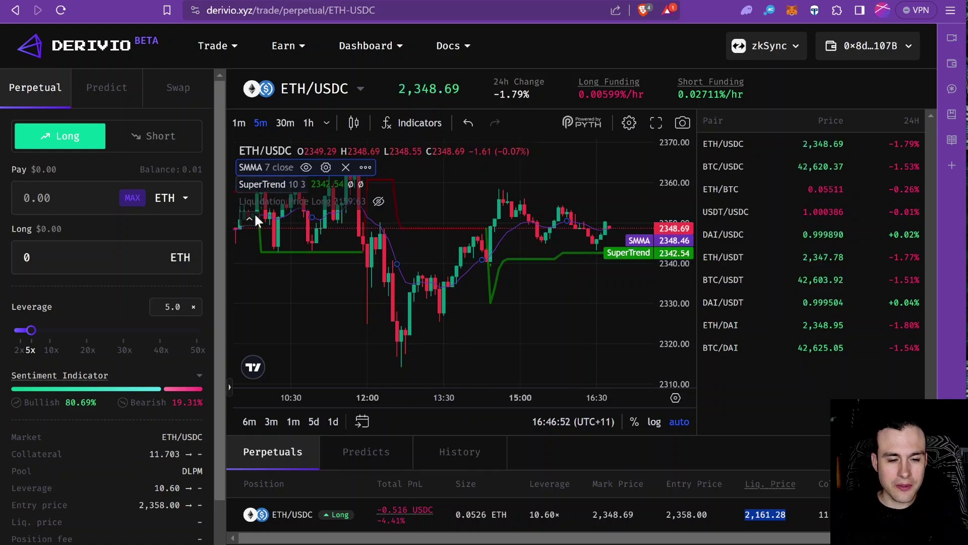
click(326, 167)
double_click(399, 261)
text(21)
click(404, 222)
click(413, 243)
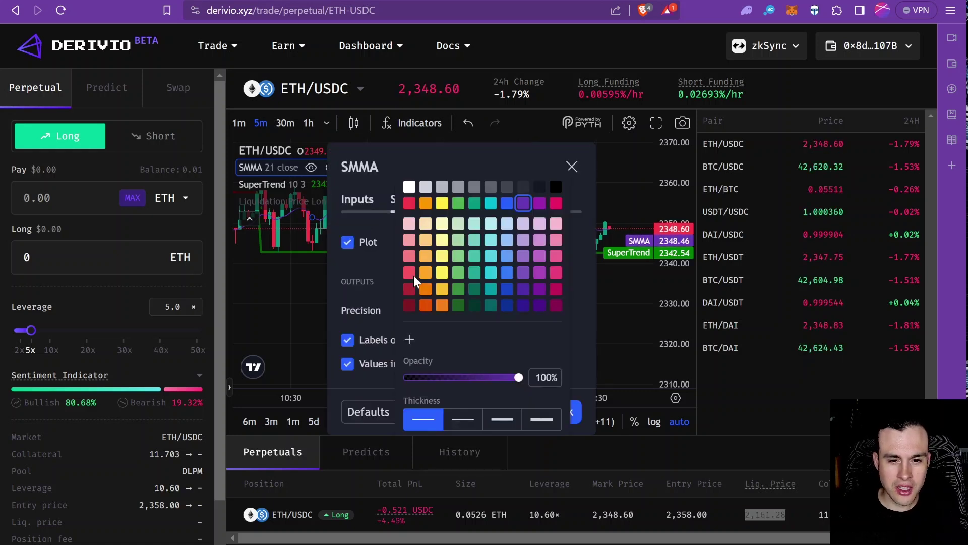
click(352, 275)
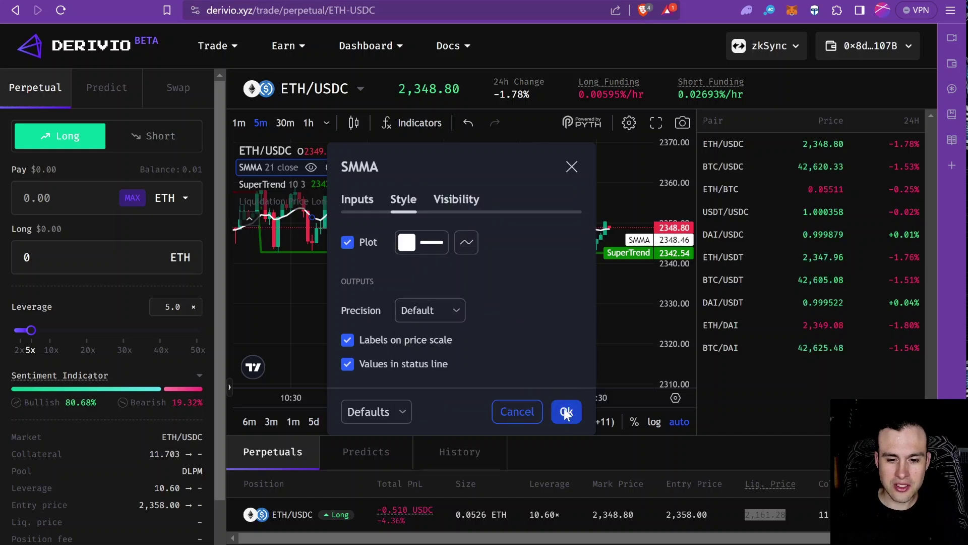
click(565, 413)
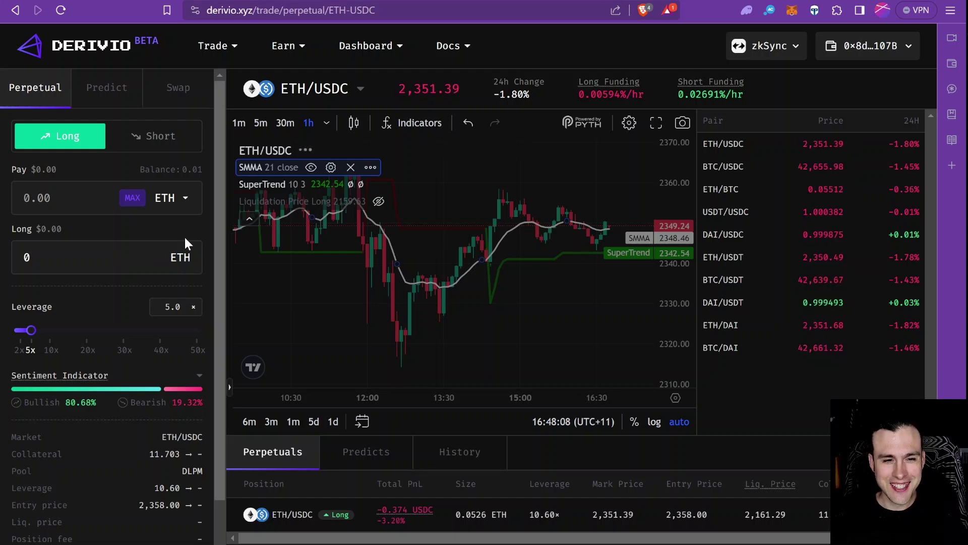
Examine the ETH/USDC 1h chart history against the SMMA and SuperTrend lines, from the latest candles back to 22 December.
scroll(621, 252, down, 5)
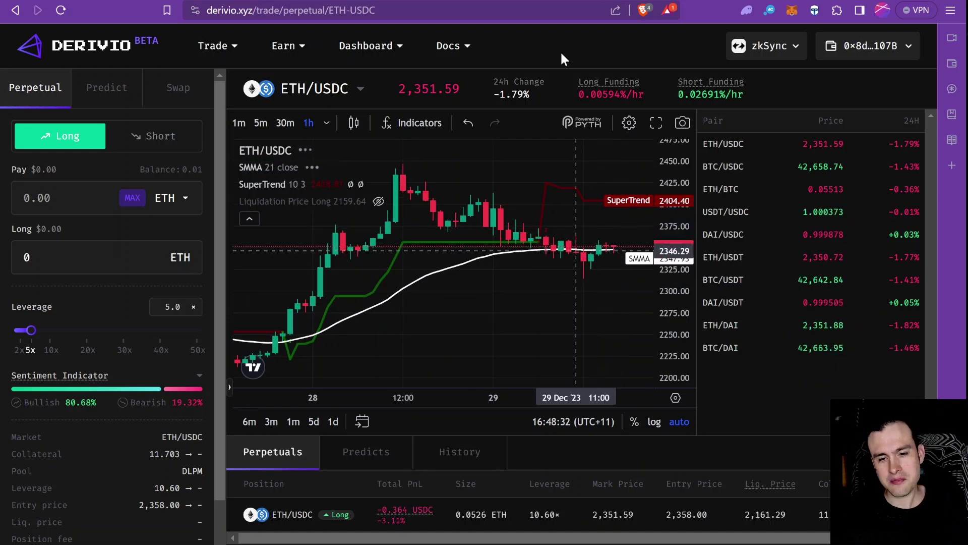
scroll(512, 249, down, 3)
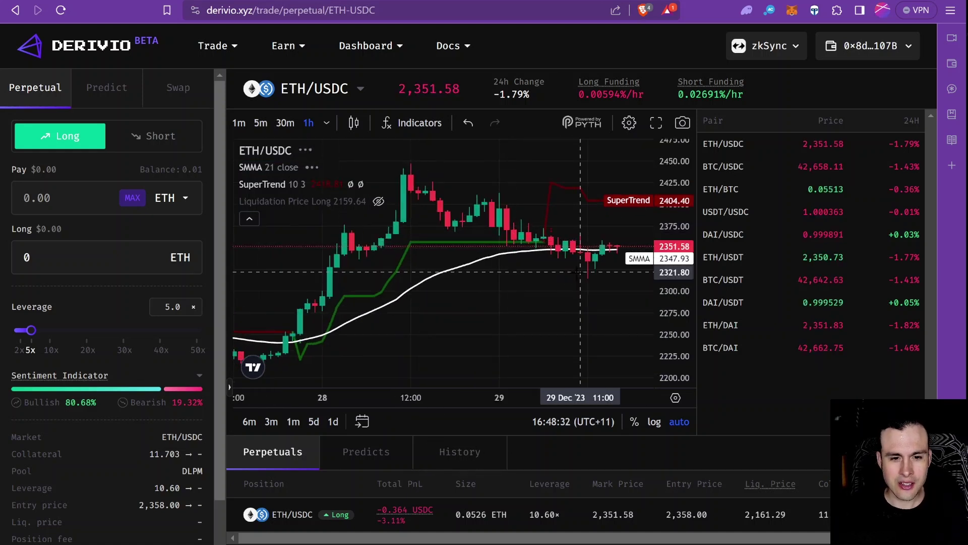
scroll(575, 273, down, 2)
drag(575, 273, 500, 298)
scroll(500, 303, down, 2)
drag(429, 305, 597, 314)
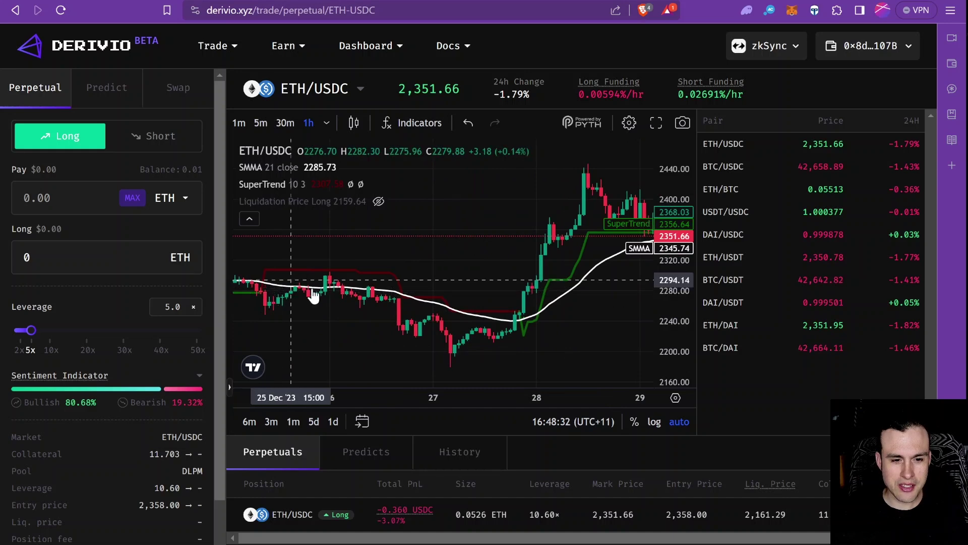
mouse_move(458, 356)
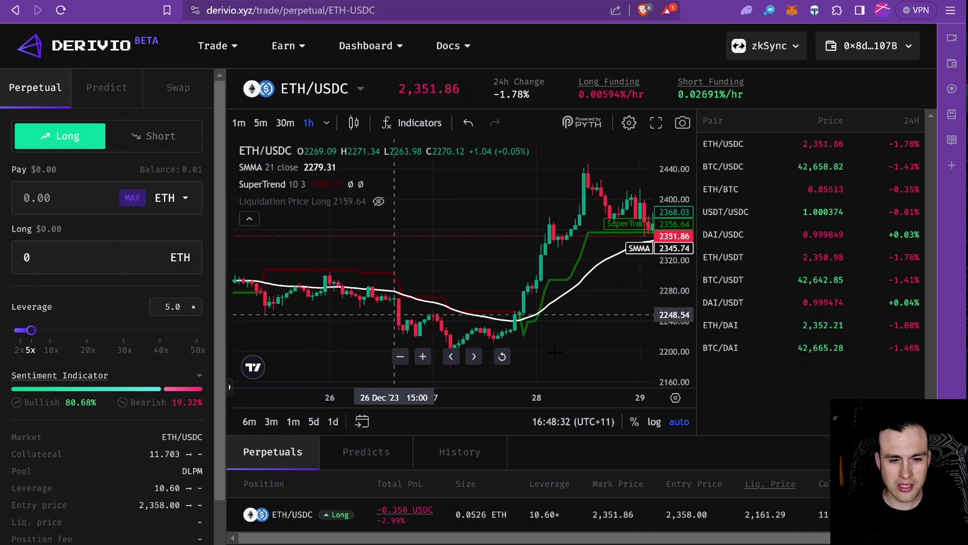
scroll(484, 312, left, 6)
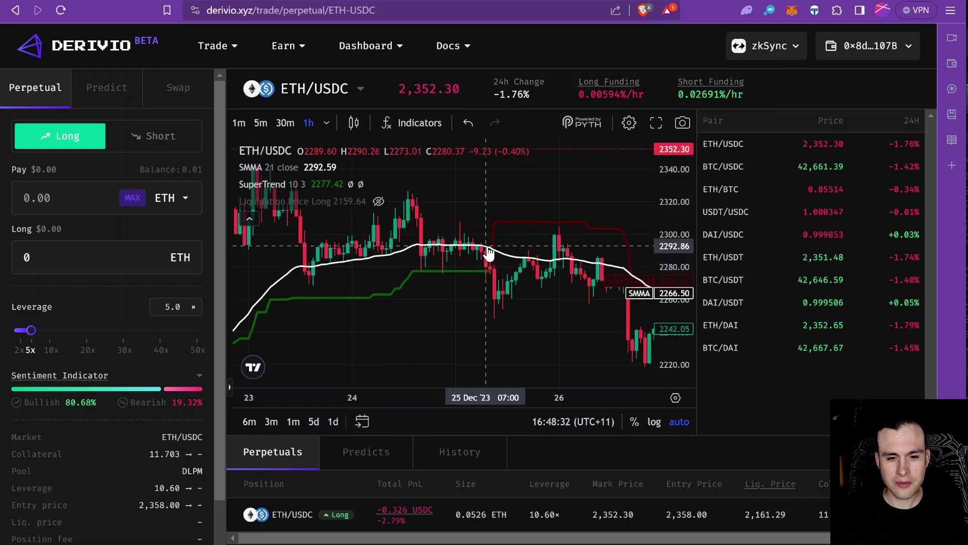
scroll(292, 303, left, 5)
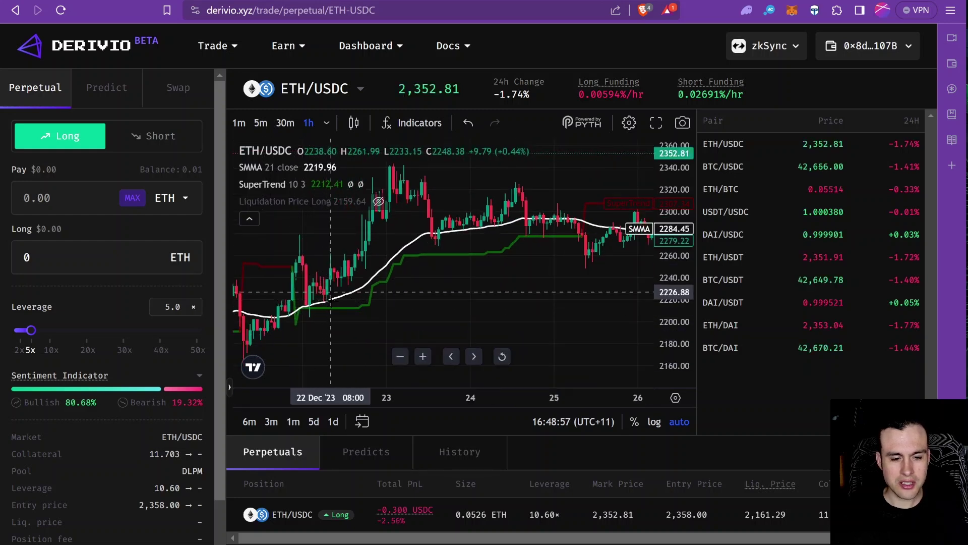
scroll(348, 298, right, 5)
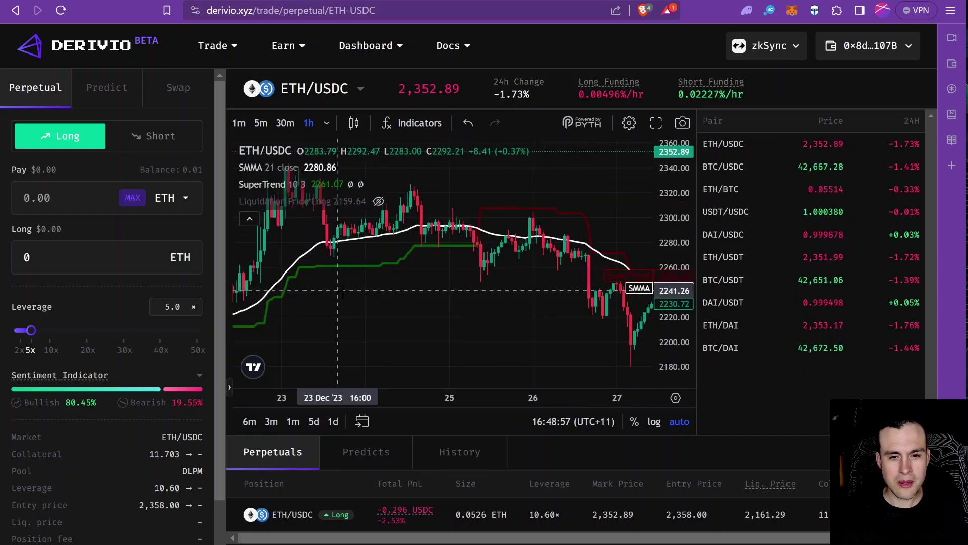
scroll(344, 299, right, 5)
Place a long position projection at the latest ETH/USDC candles and collapse the indicator legend.
click(229, 386)
click(253, 310)
click(298, 168)
key(Escape)
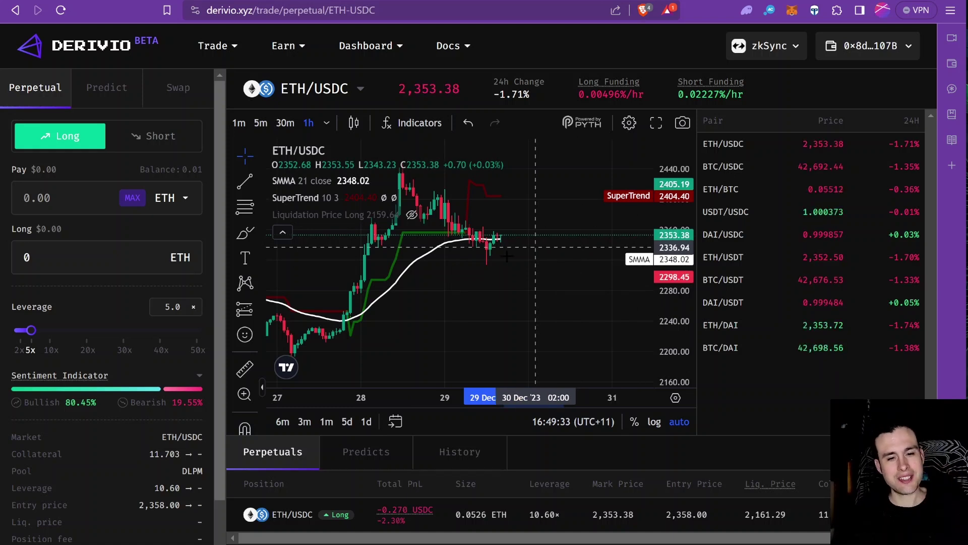
click(283, 232)
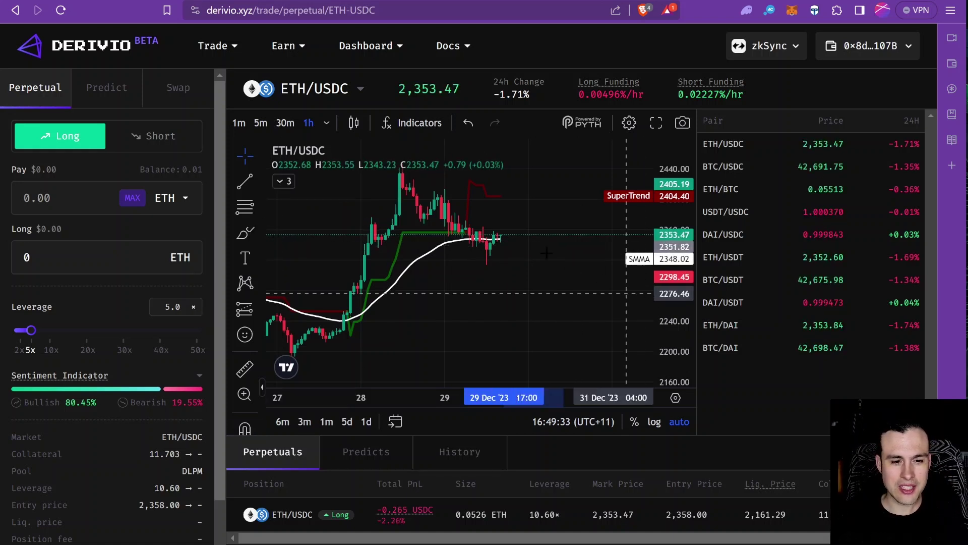
Switch to DefiLlama's zkSync Era page and look through the protocol rankings down to the smaller protocols.
scroll(497, 241, up, 2)
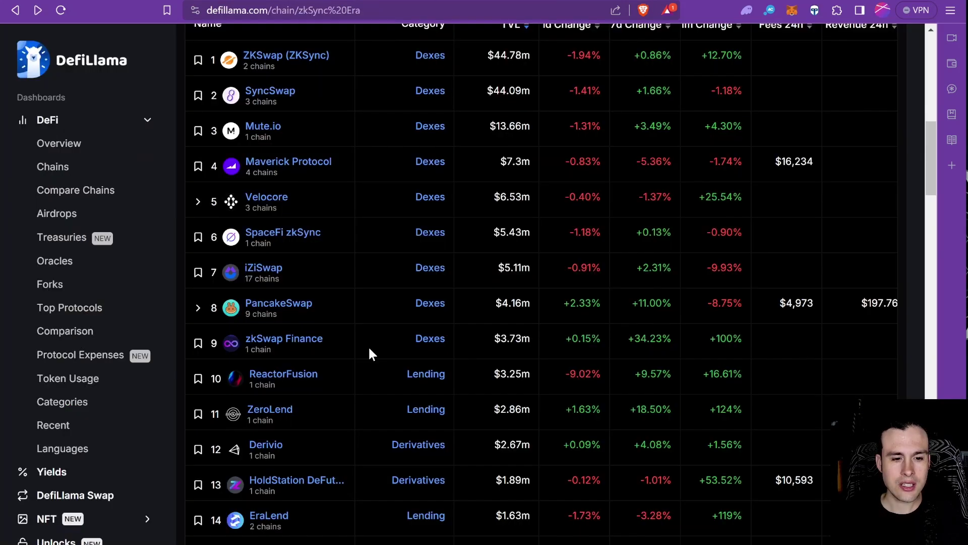
scroll(370, 353, down, 2)
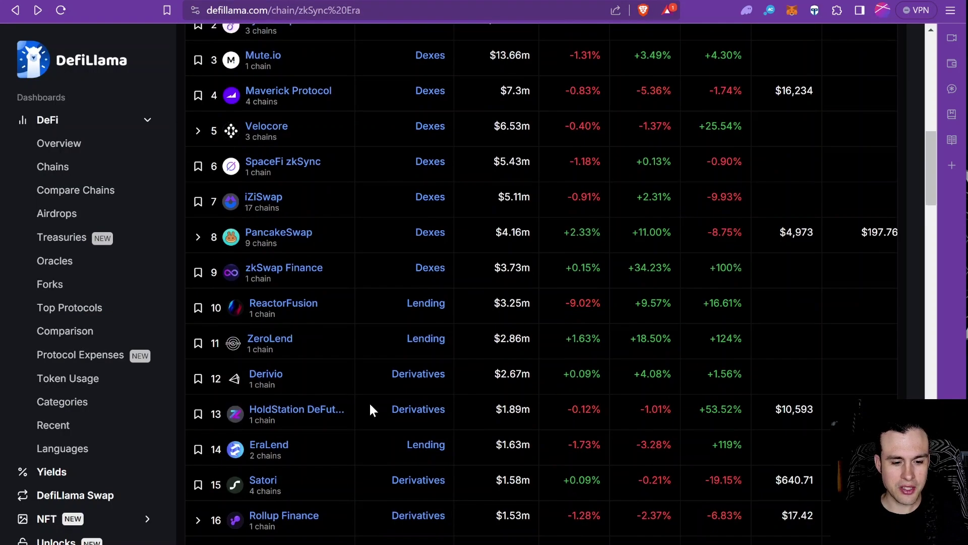
scroll(323, 474, down, 2)
scroll(313, 468, down, 4)
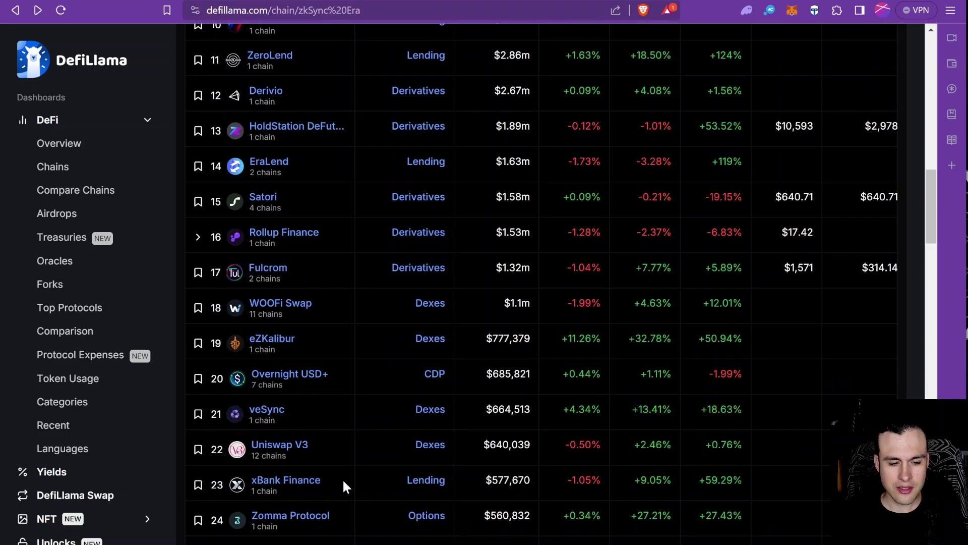
scroll(319, 493, down, 1)
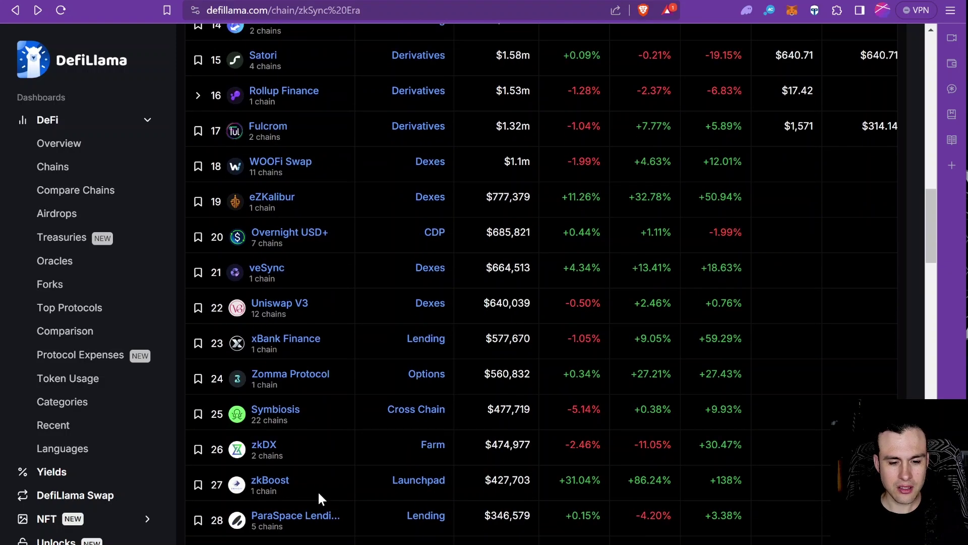
scroll(319, 493, down, 1)
scroll(318, 498, down, 1)
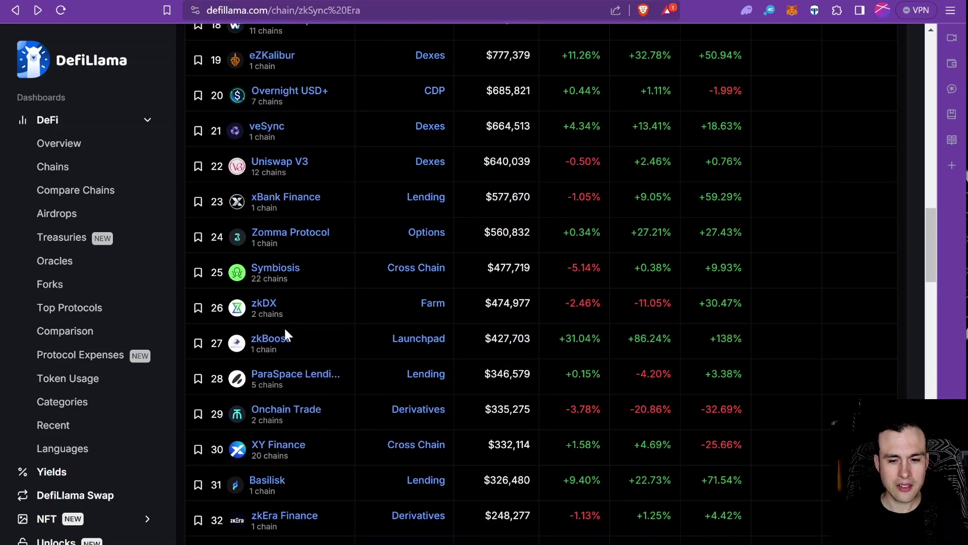
scroll(331, 414, down, 3)
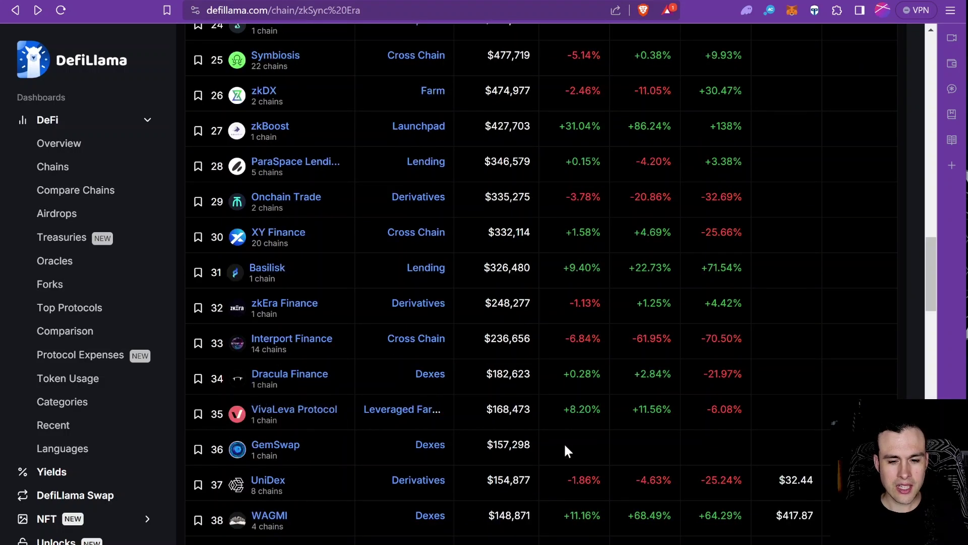
scroll(396, 417, down, 2)
Review the leading protocols in the zkSync Era rankings and the chain's total value locked overview.
key(Home)
scroll(389, 434, down, 7)
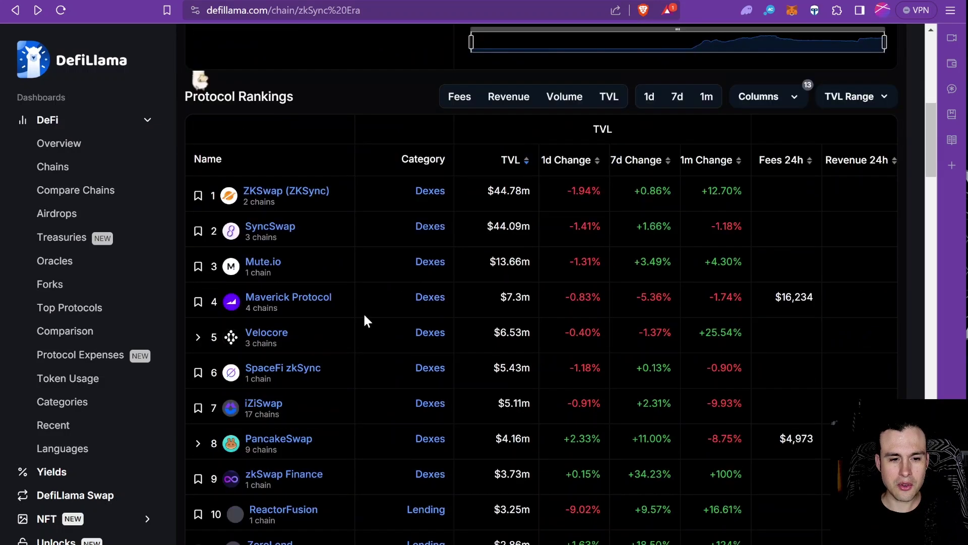
scroll(318, 450, down, 3)
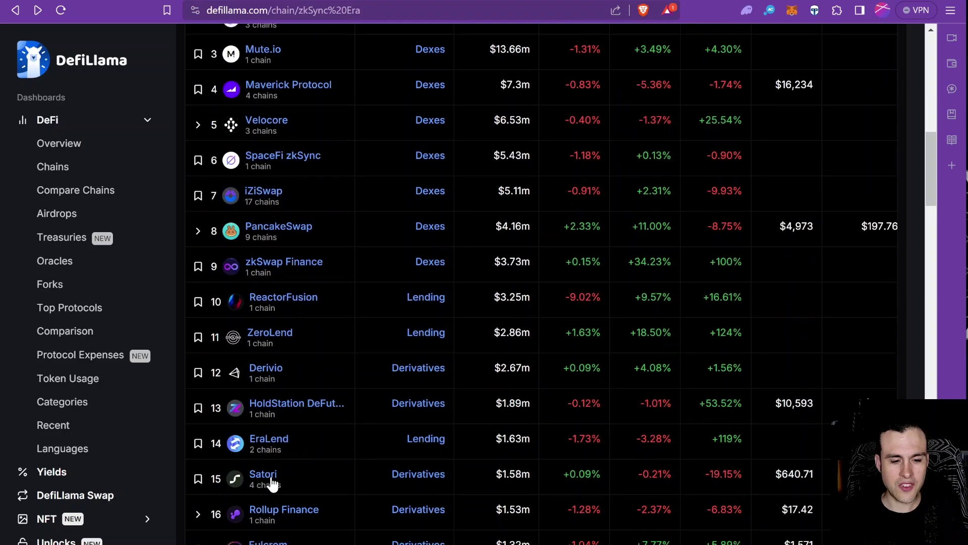
scroll(328, 295, up, 4)
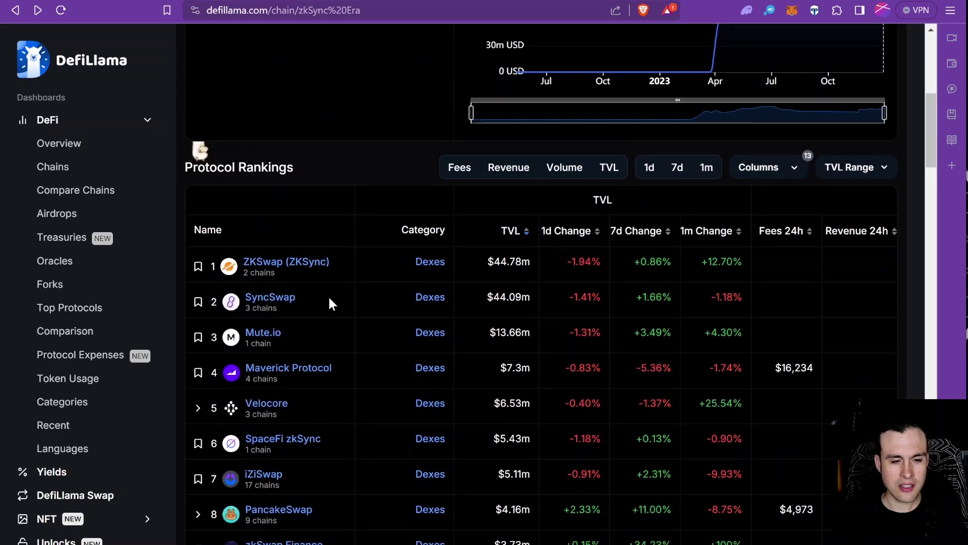
scroll(323, 477, down, 1)
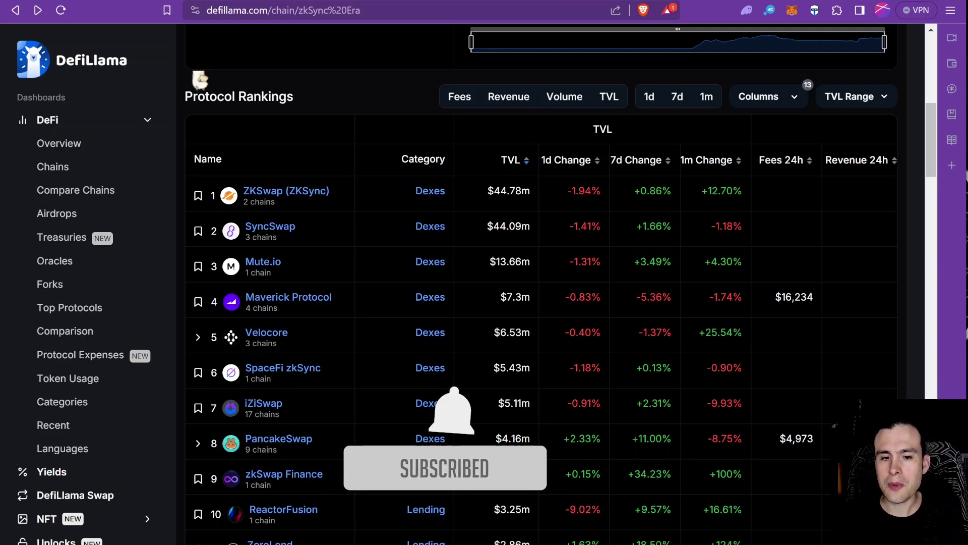
scroll(380, 361, up, 7)
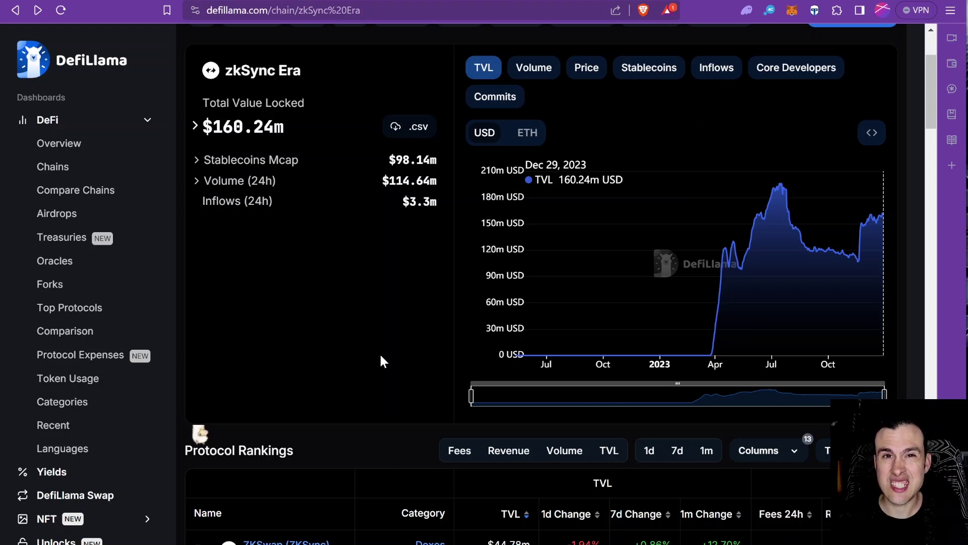
scroll(397, 371, down, 5)
scroll(346, 303, up, 5)
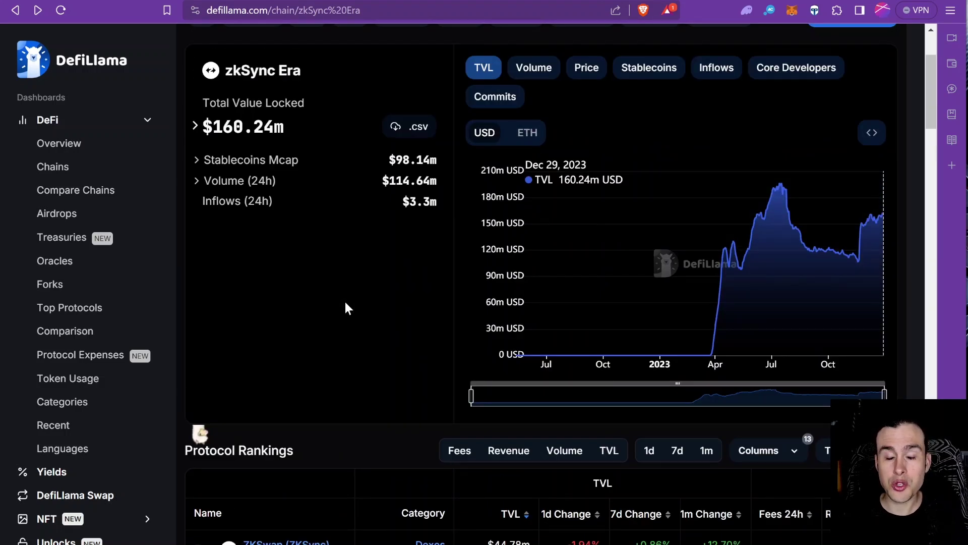
scroll(439, 134, up, 3)
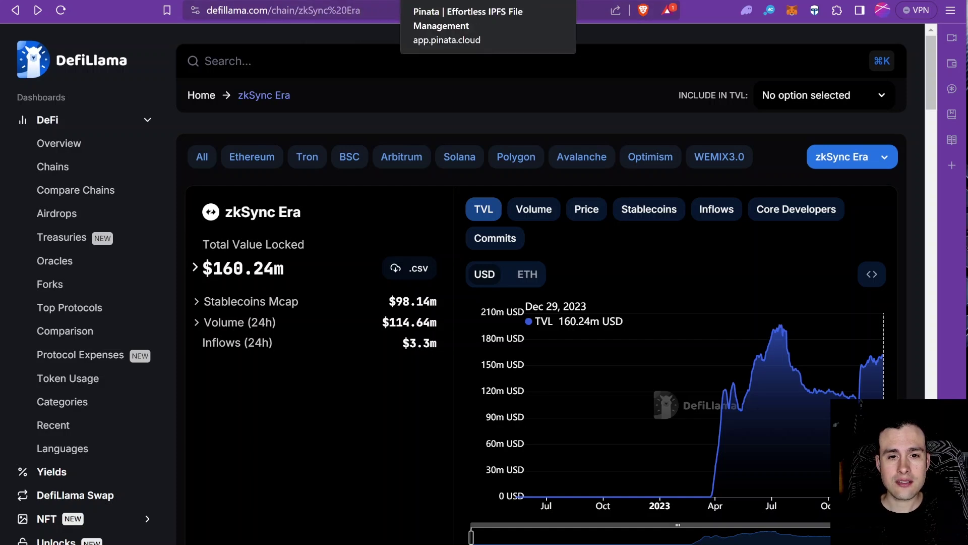
Go back to Orbiter Finance, leave the completed transfer, and set the Arbitrum to zkSync Era bridge token to ETH.
click(474, 2)
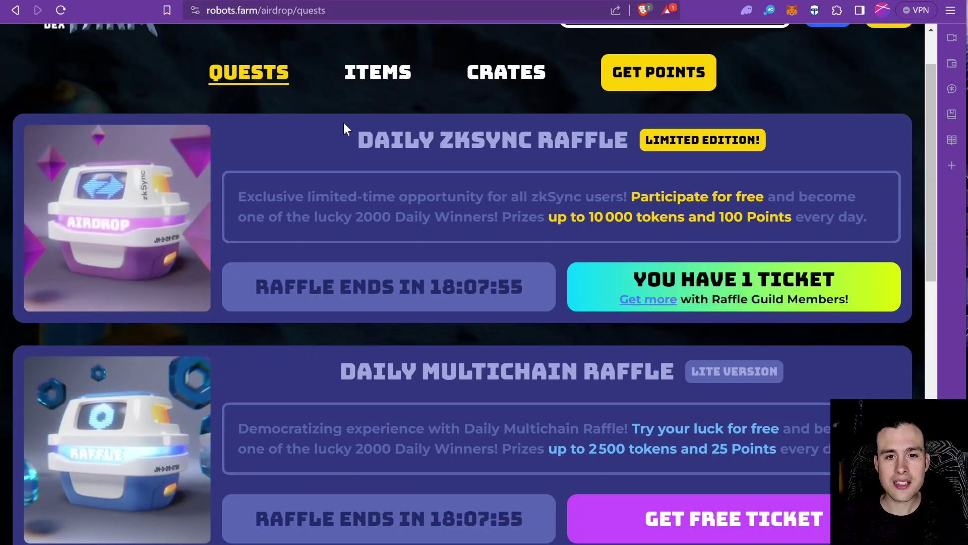
click(539, 2)
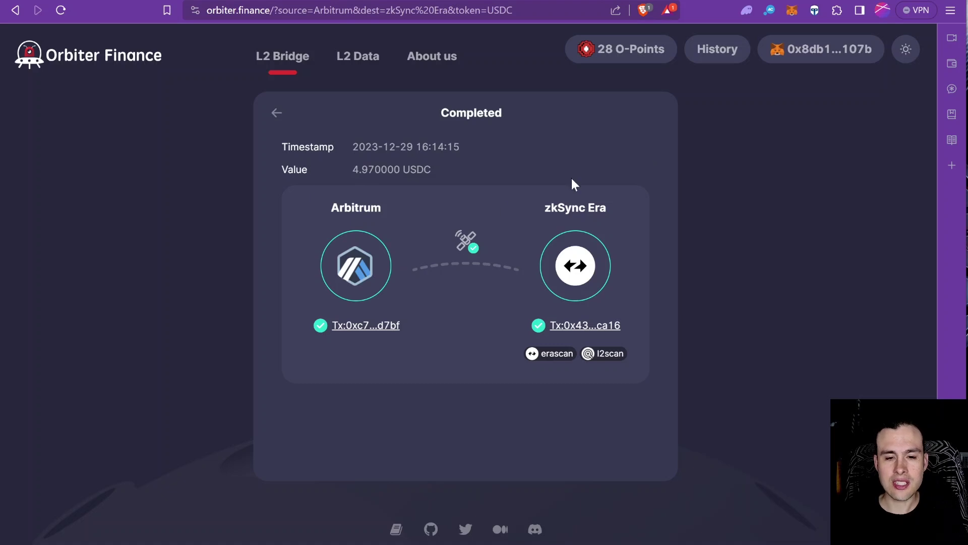
click(275, 117)
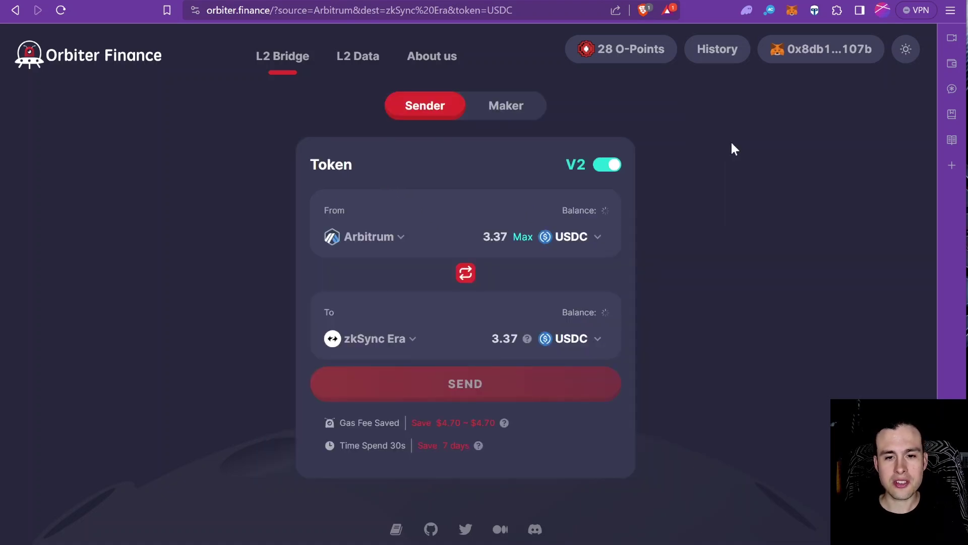
click(560, 242)
click(636, 266)
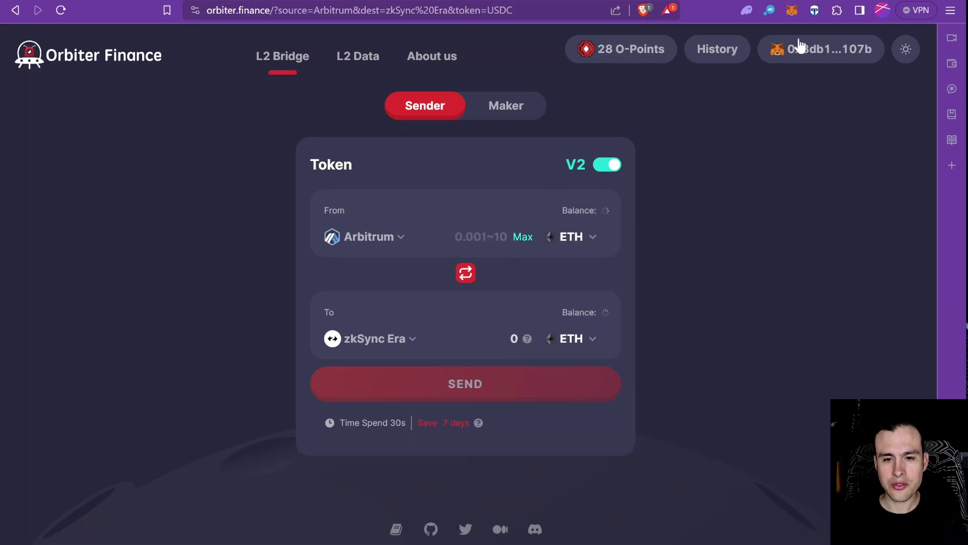
Open the O-Points summary, read through the available bridging quests, and close it.
click(634, 46)
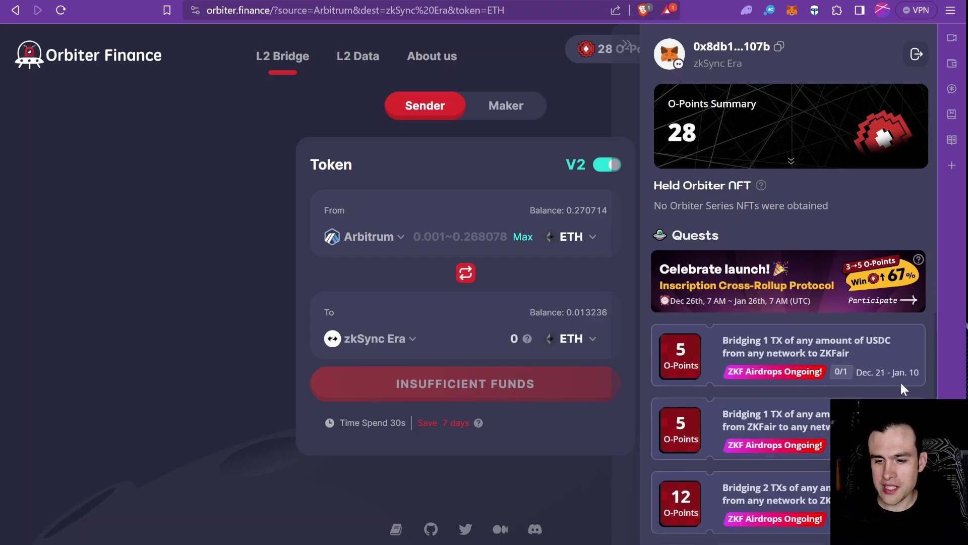
scroll(663, 367, down, 3)
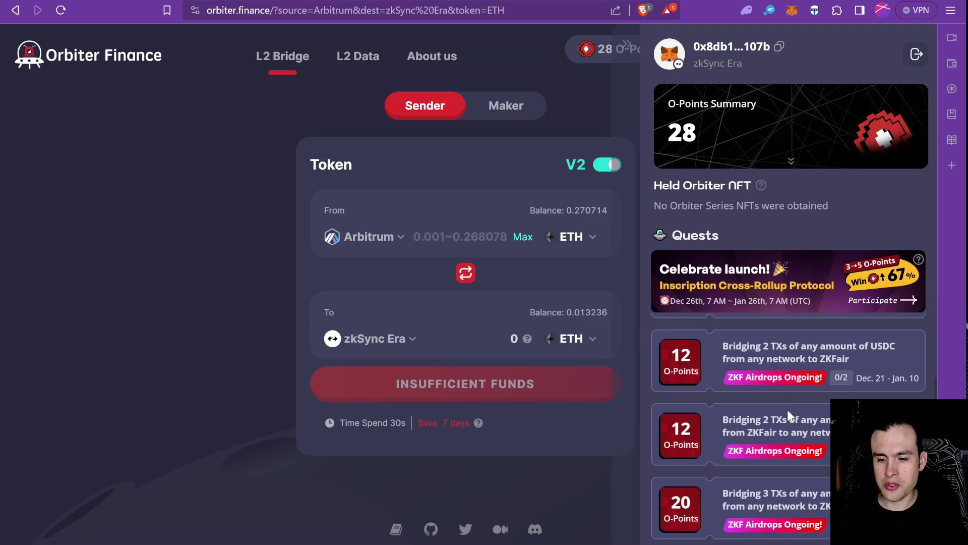
scroll(874, 377, down, 3)
scroll(803, 435, up, 4)
scroll(804, 435, down, 4)
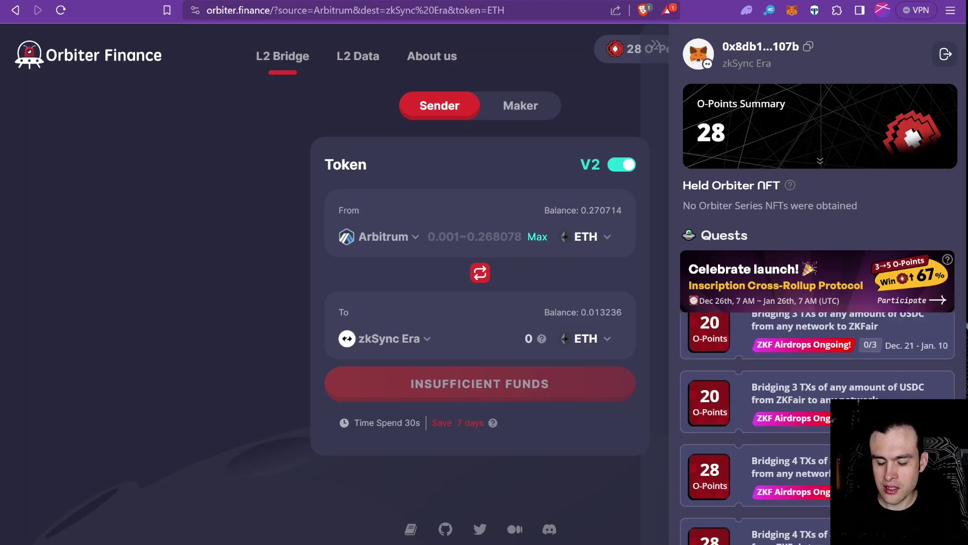
scroll(817, 403, up, 5)
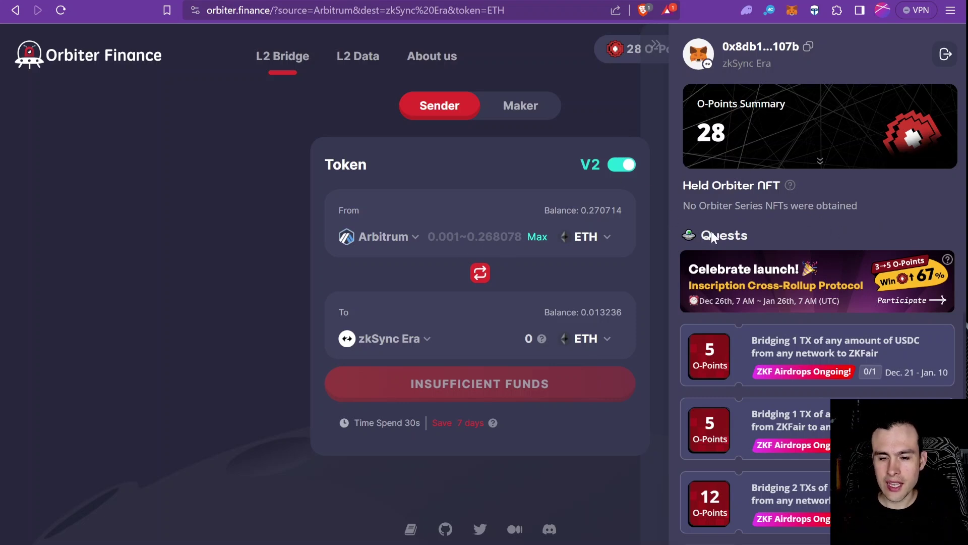
click(656, 44)
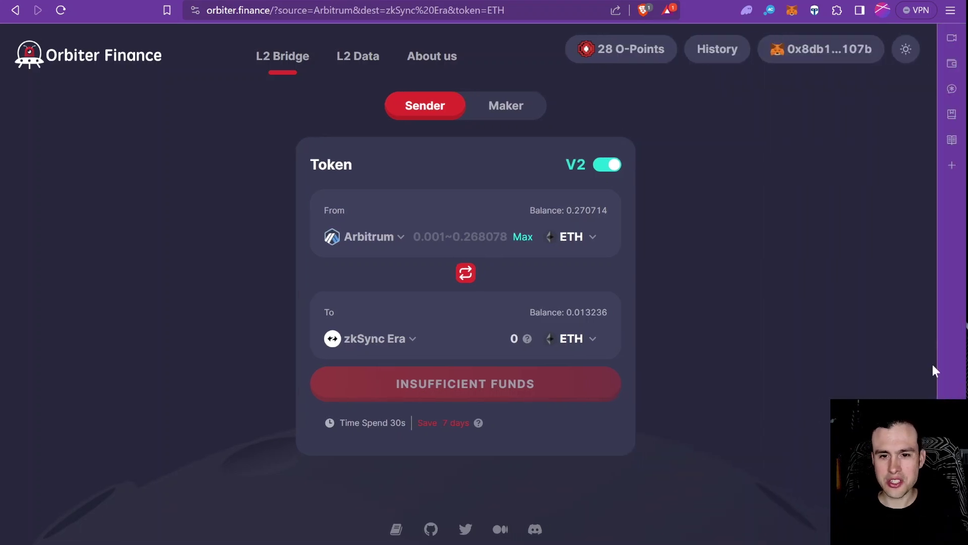